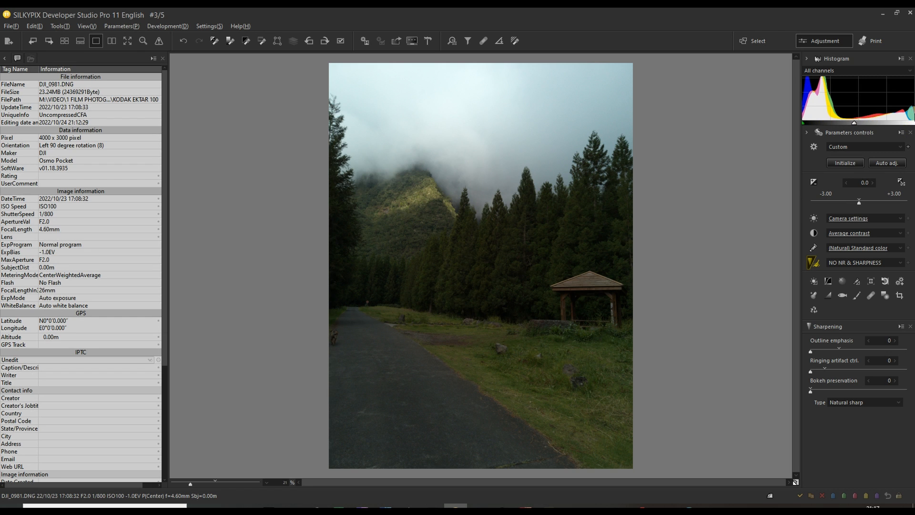
Set the photo's HDR amount to 16 and its white balance to Auto (Absolute).
left_click(813, 182)
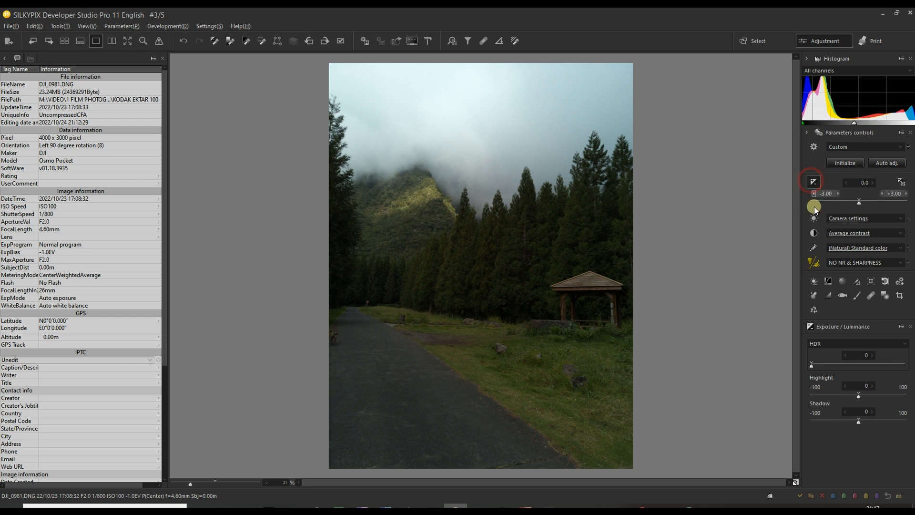
left_click(827, 362)
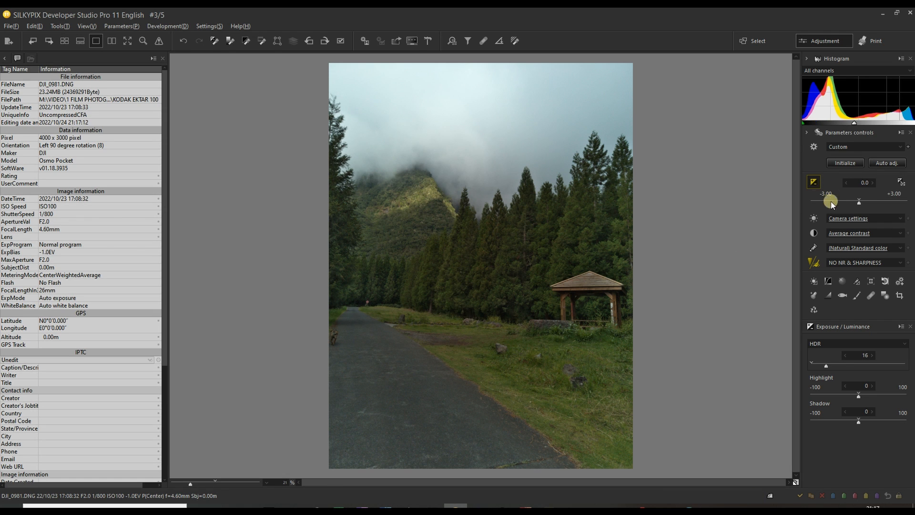
left_click(817, 219)
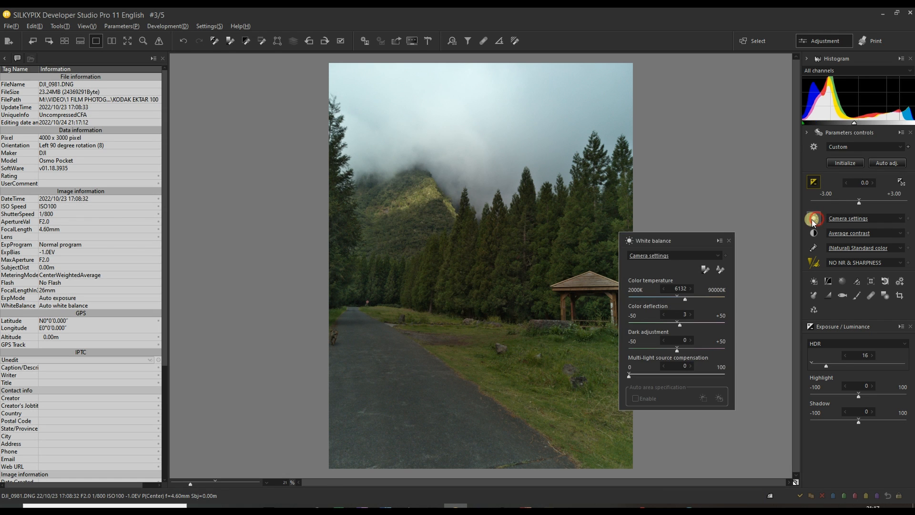
left_click(652, 258)
left_click(651, 271)
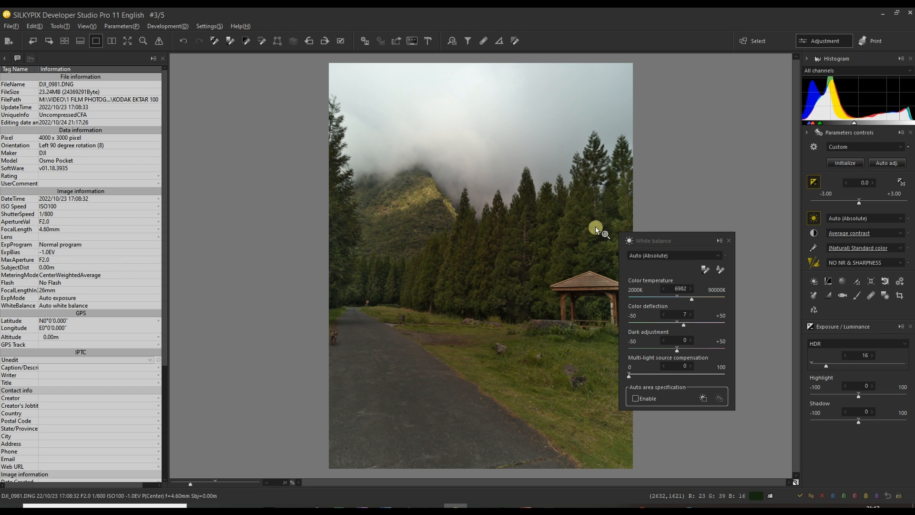
left_click(730, 241)
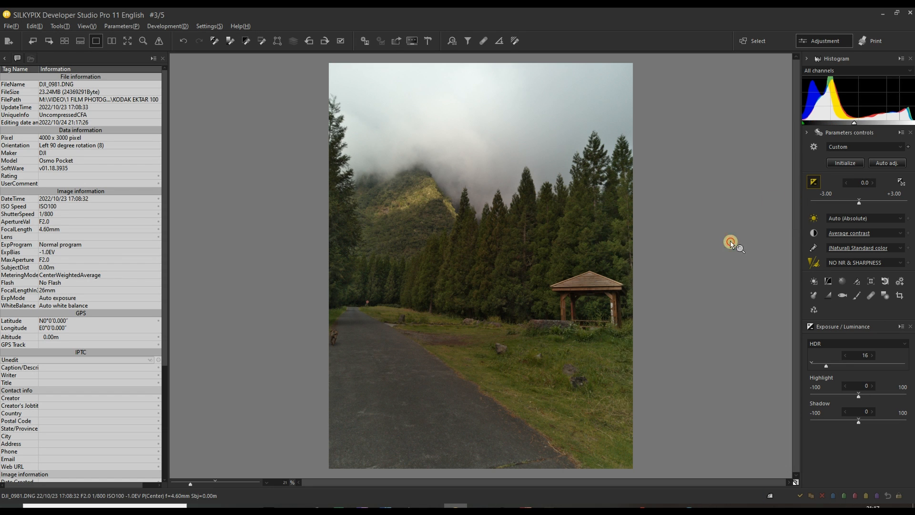
Inspect the photo with the Highlight/Shadow and Out of color gamut warnings, and disable the warning display.
left_click(157, 41)
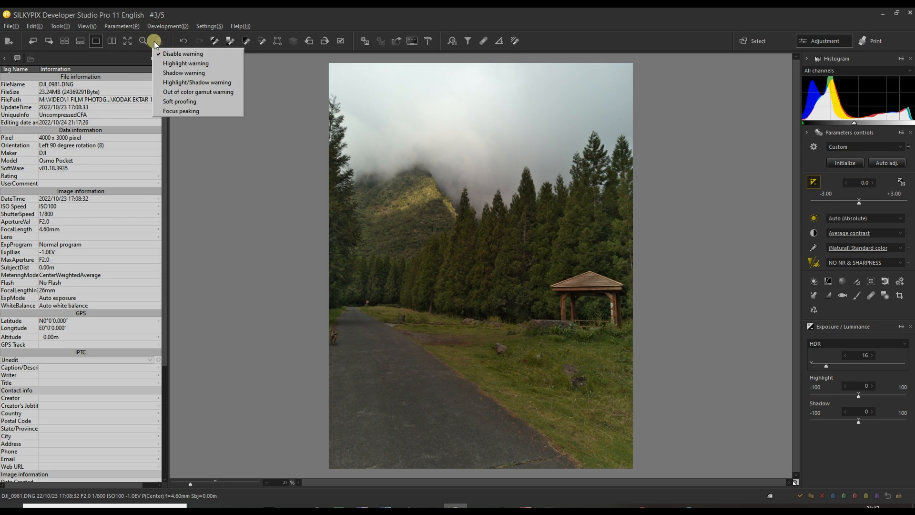
left_click(174, 65)
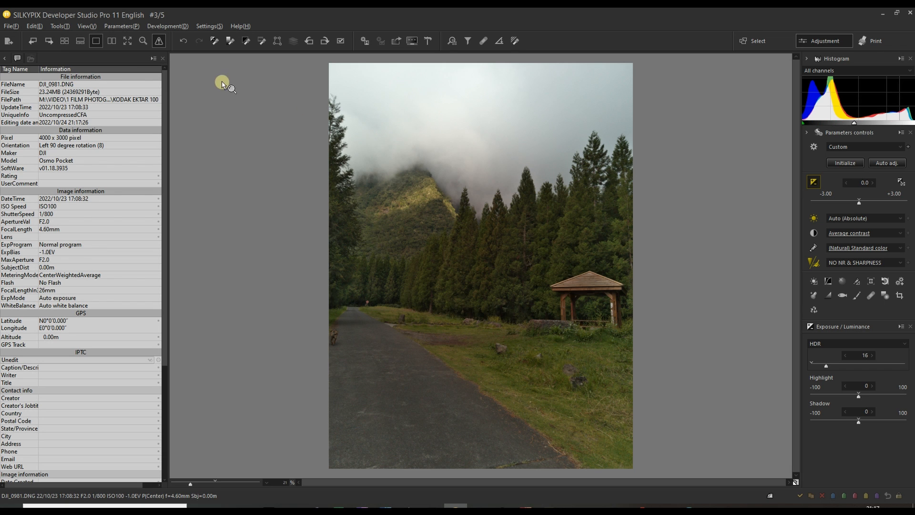
left_click(162, 43)
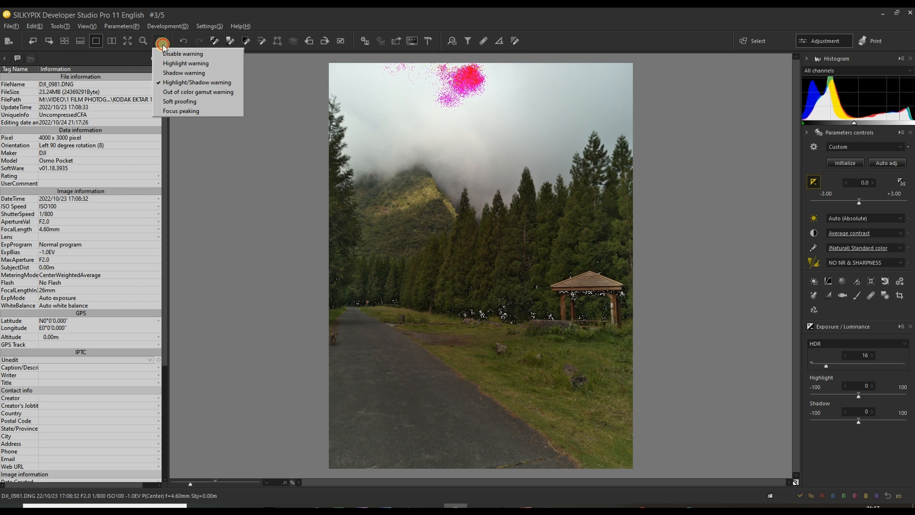
left_click(168, 92)
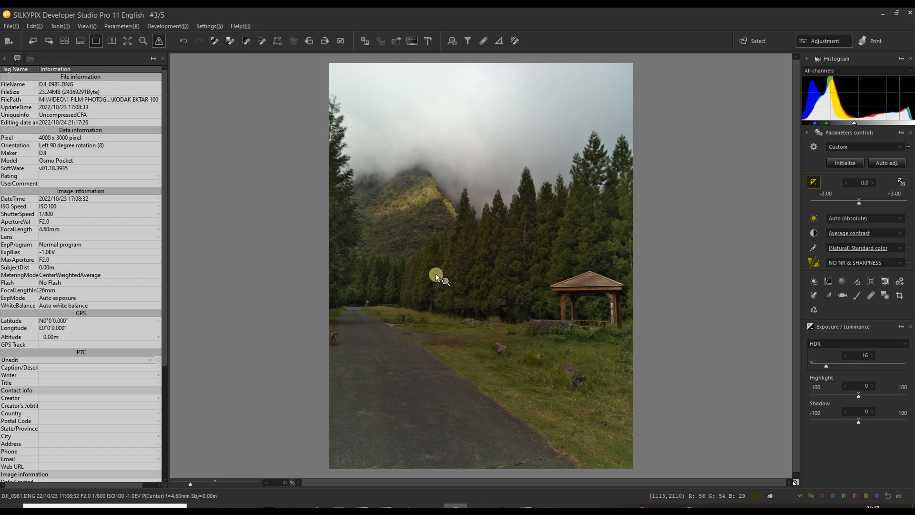
left_click(161, 42)
left_click(164, 52)
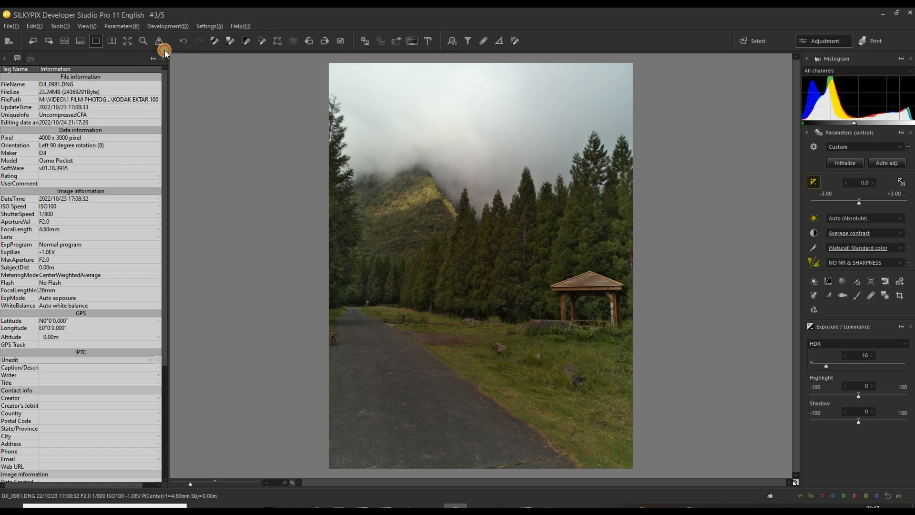
Change the photo's color representation to Memory color 1, keeping the DNG profile.
left_click(815, 234)
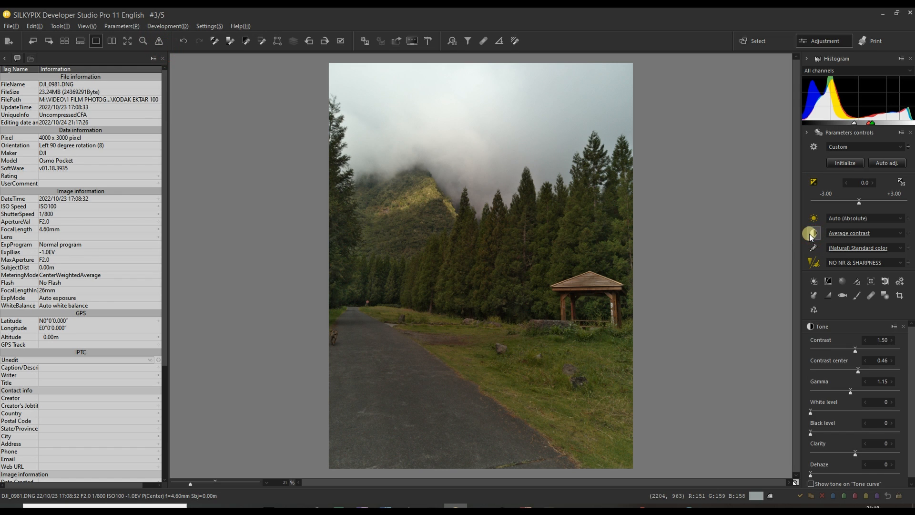
left_click(814, 248)
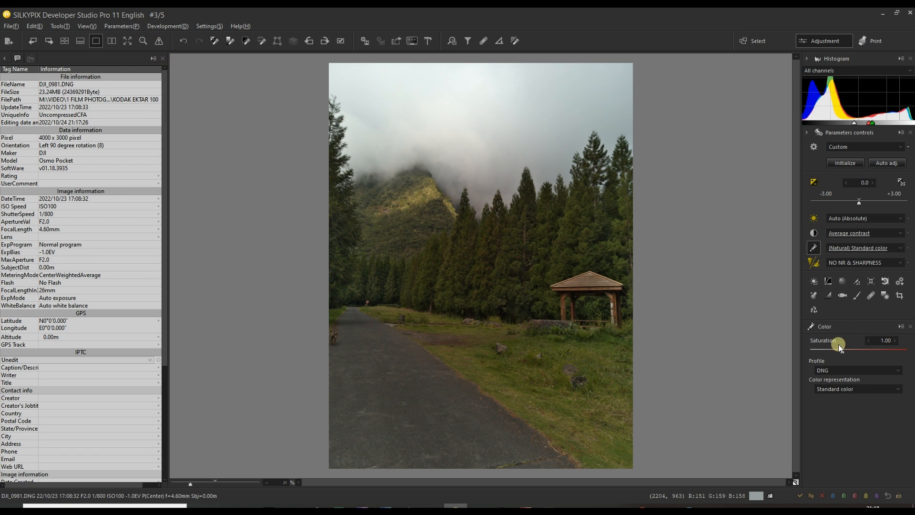
left_click(829, 390)
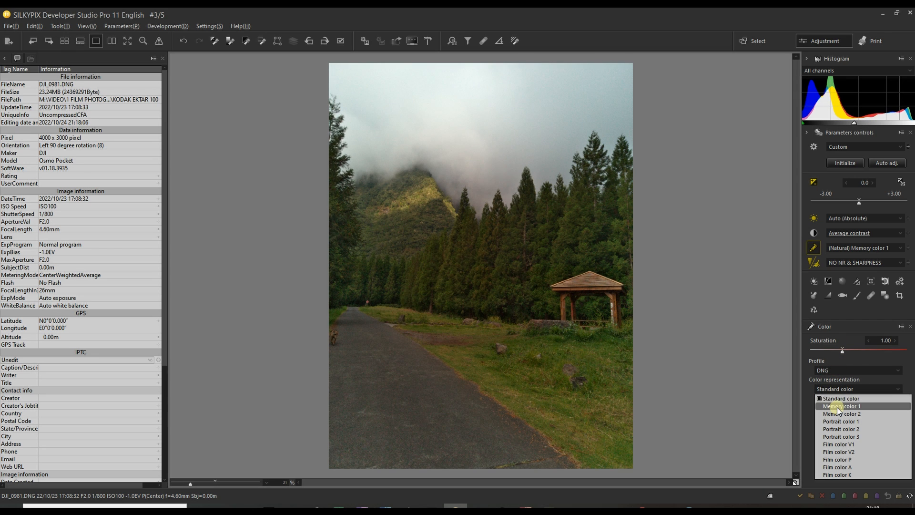
left_click(838, 408)
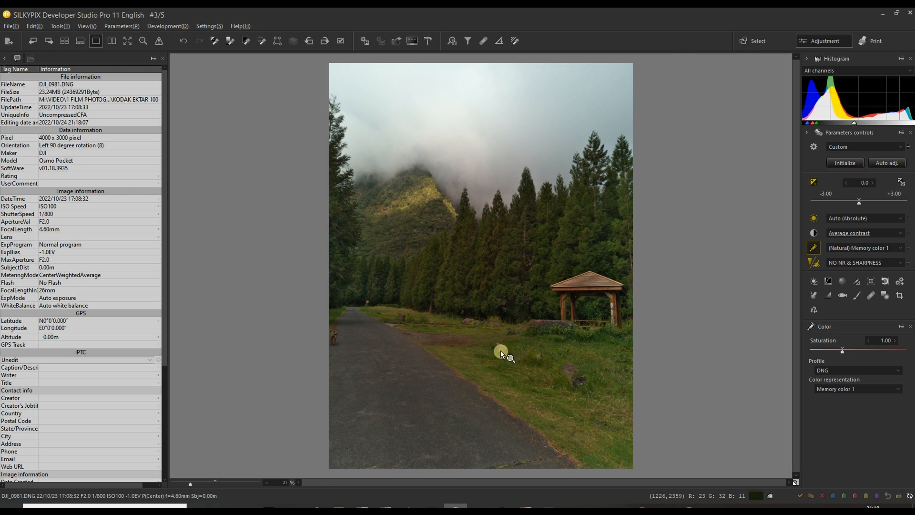
Check the Memory color 1 rendering with the Out of color gamut warning and turn the warning off.
left_click(158, 41)
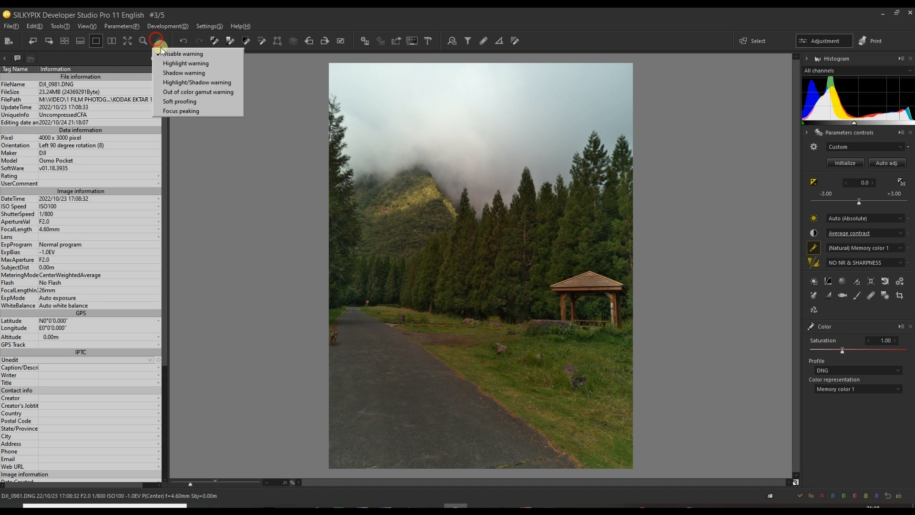
left_click(175, 95)
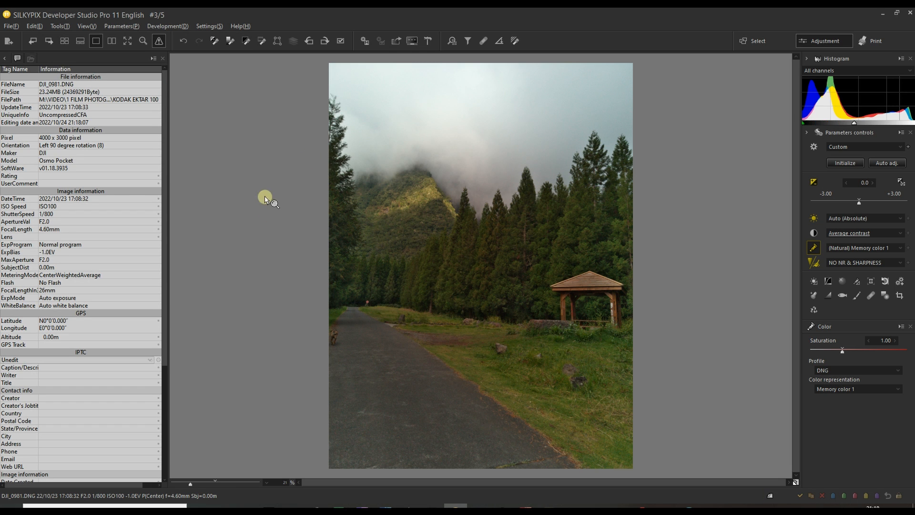
left_click(162, 43)
left_click(184, 54)
Raise the HDR amount to 21 and crop a strip of sky off the photo's top edge, leaving 3000 x 3817 pixels.
left_click(814, 182)
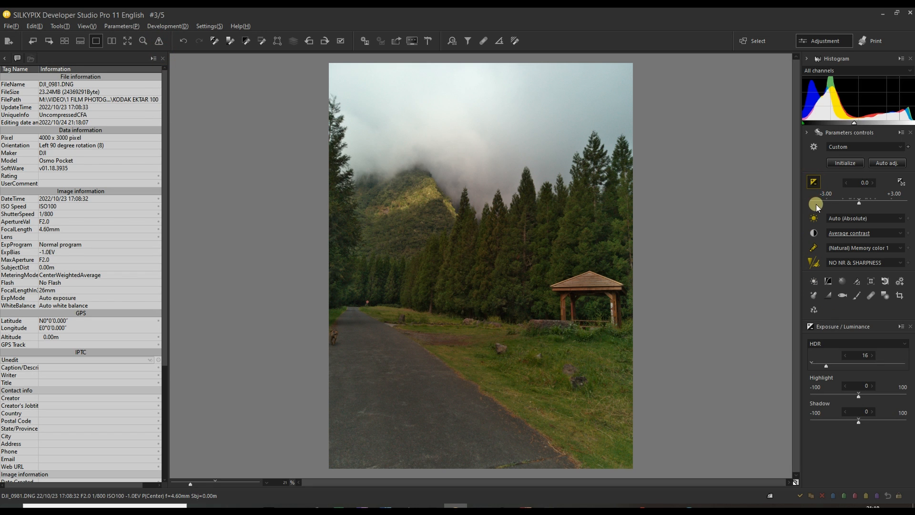
left_click_drag(828, 369, 832, 364)
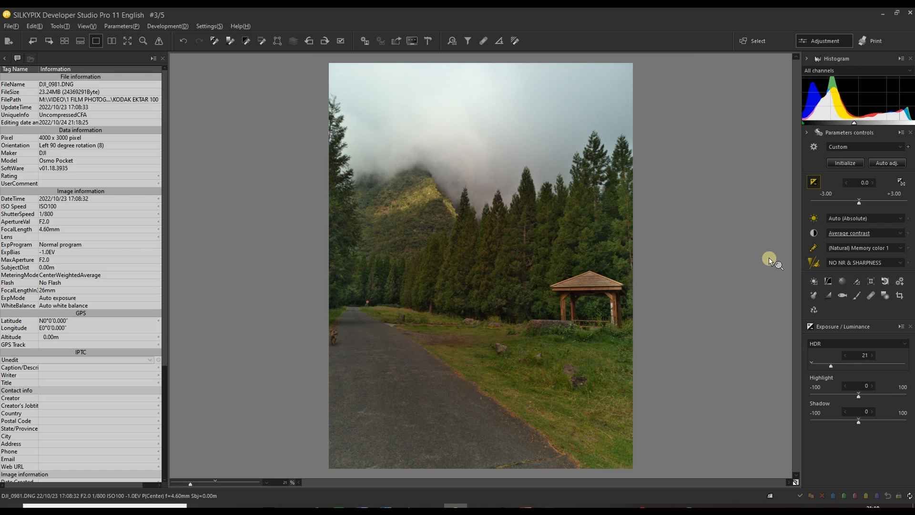
left_click(900, 295)
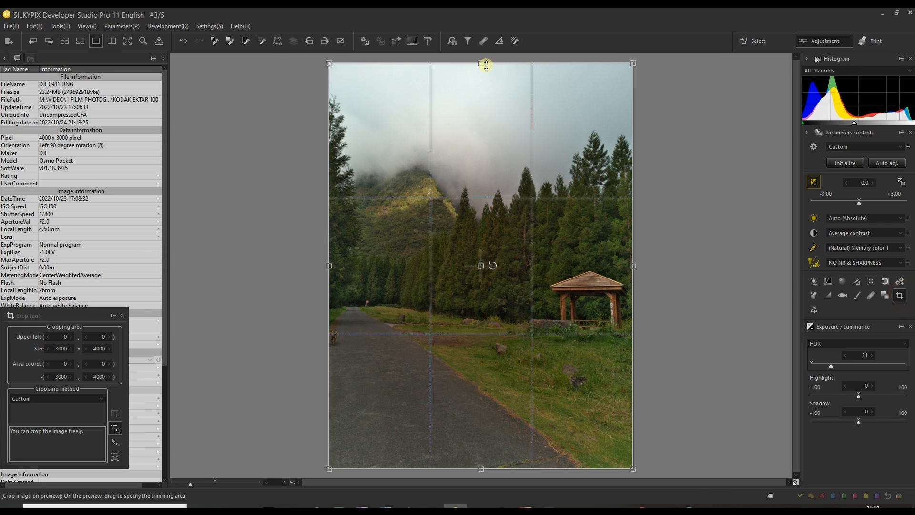
left_click_drag(479, 62, 478, 81)
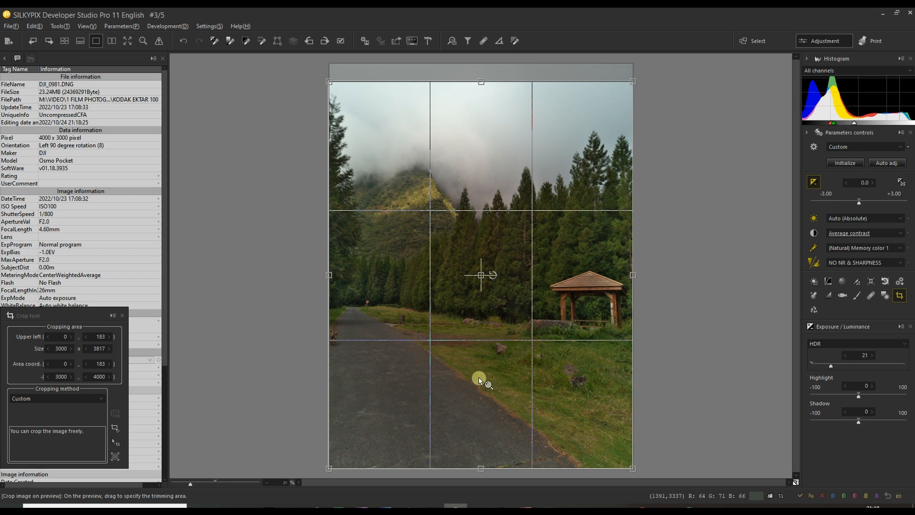
left_click(900, 296)
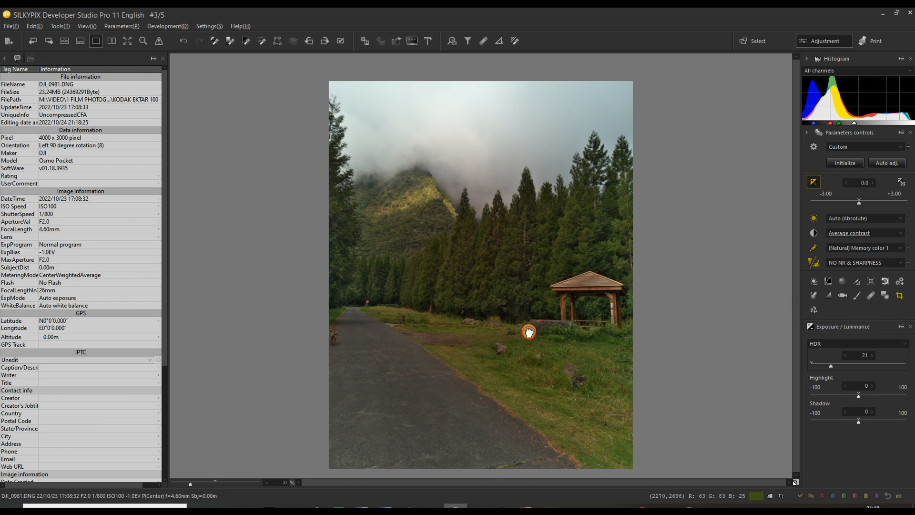
left_click_drag(529, 332, 529, 315)
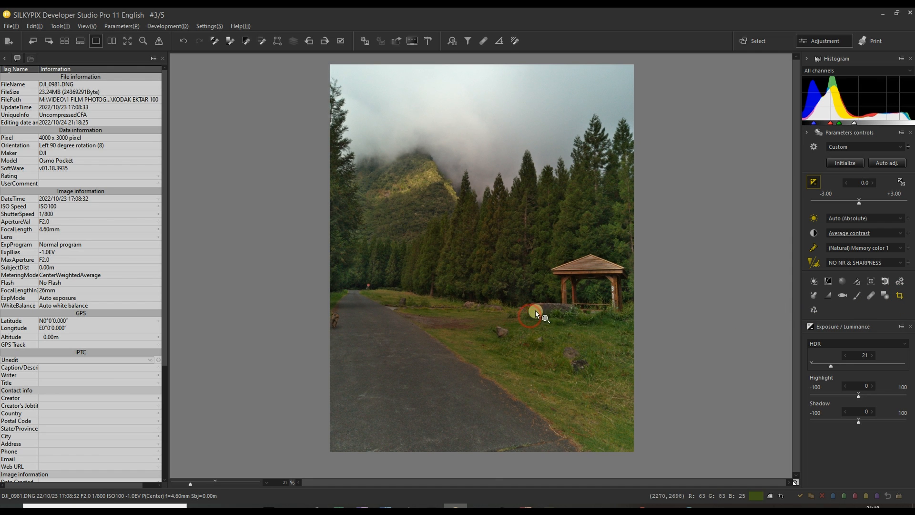
Apply the Default noise reduction and sharpness preset and inspect the tree detail up close.
left_click(839, 264)
left_click(831, 273)
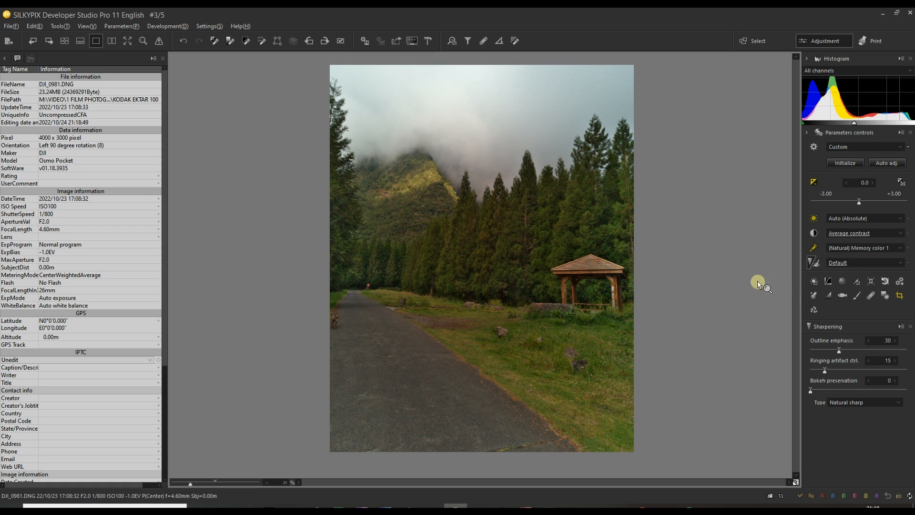
left_click(474, 268)
left_click(459, 241)
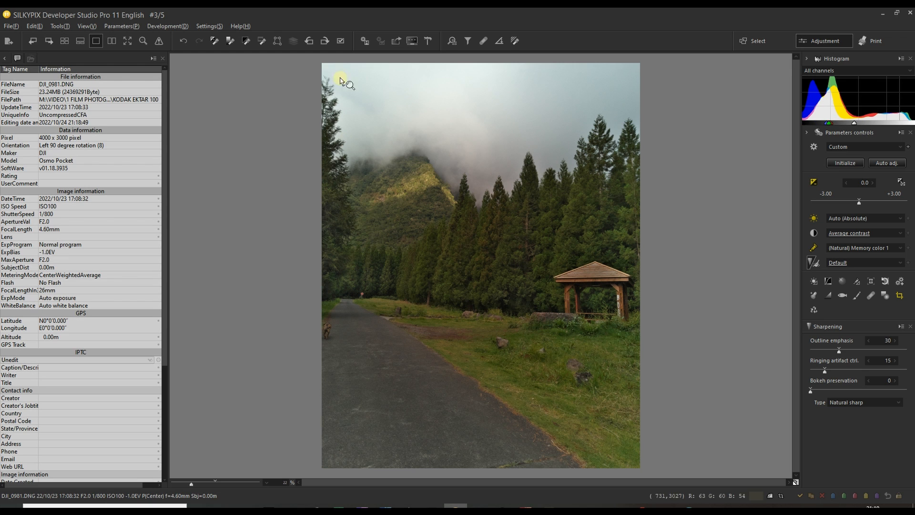
Send the developed photo to the external Photo application and duplicate its Background layer.
left_click(399, 41)
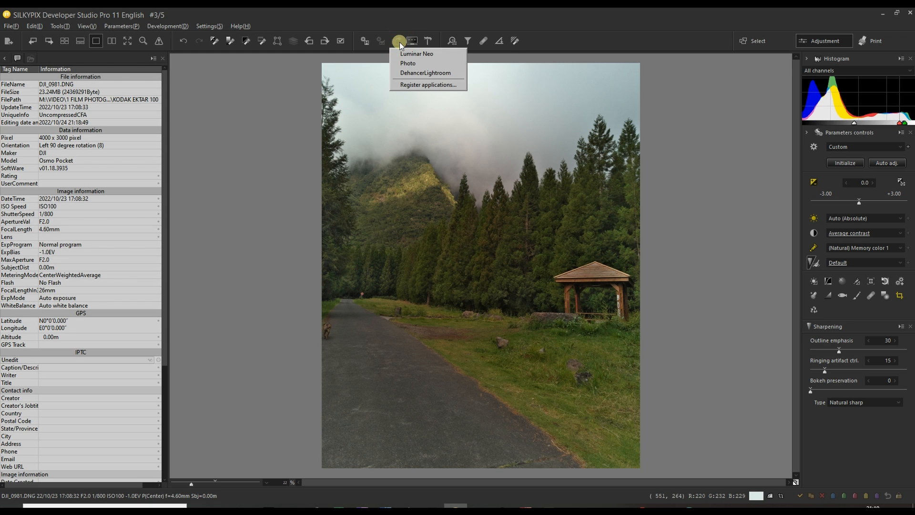
left_click(402, 63)
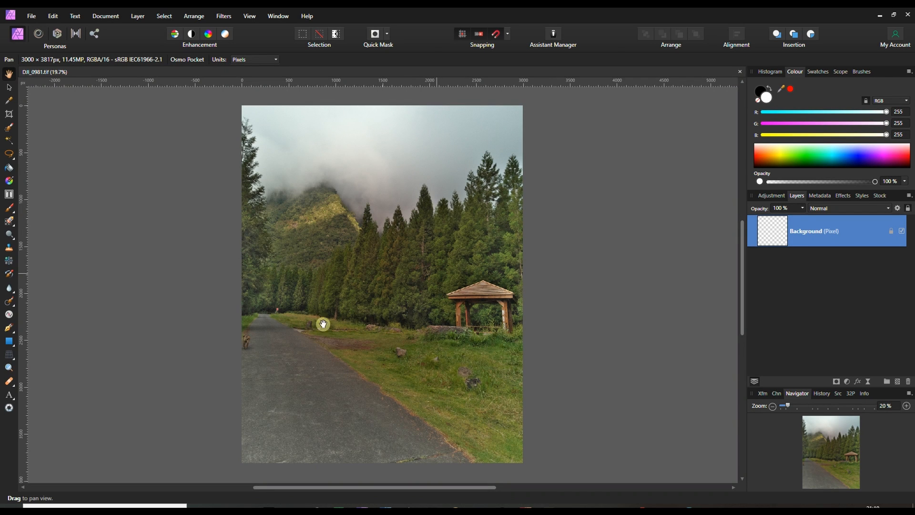
right_click(773, 236)
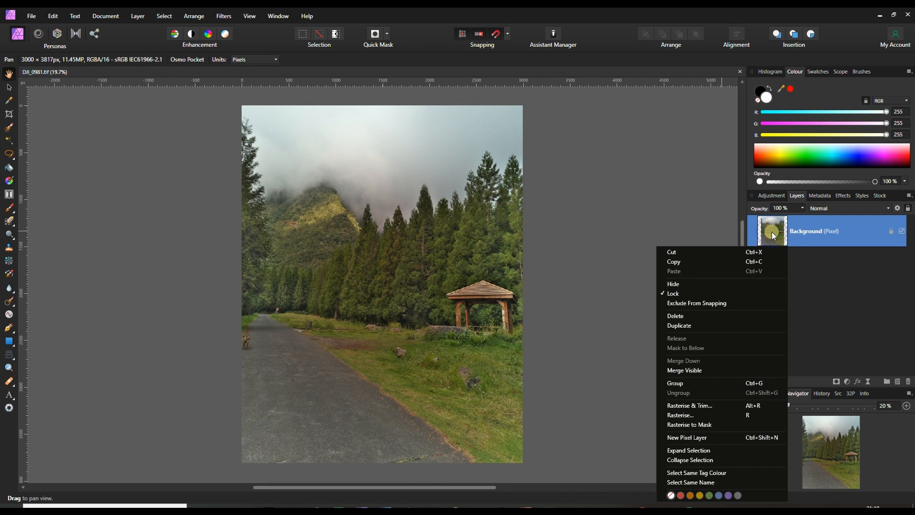
left_click(704, 324)
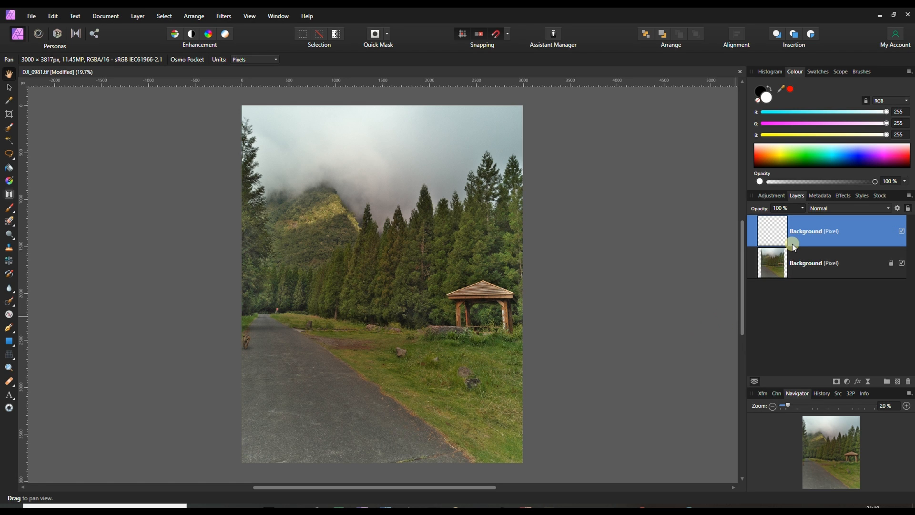
Switch back to SILKYPIX Developer Studio Pro 11 and close it, returning to Affinity Photo.
left_click(224, 16)
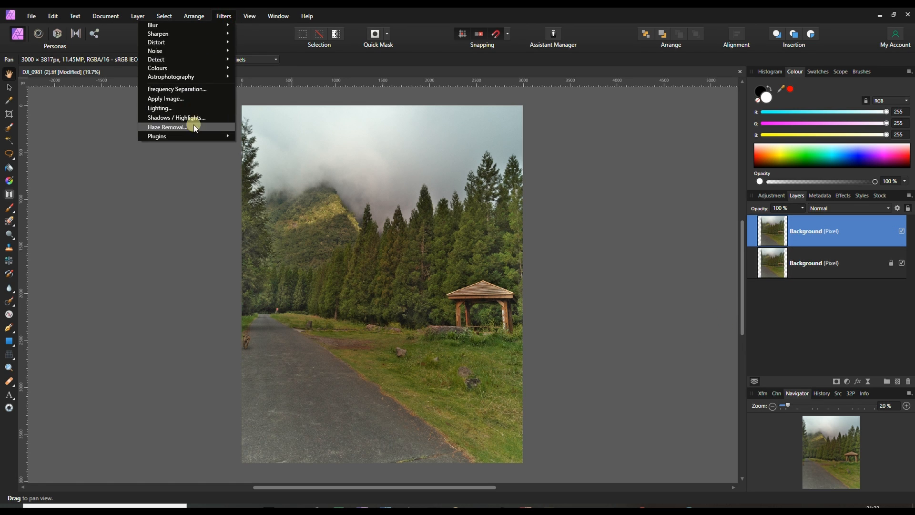
mouse_move(192, 137)
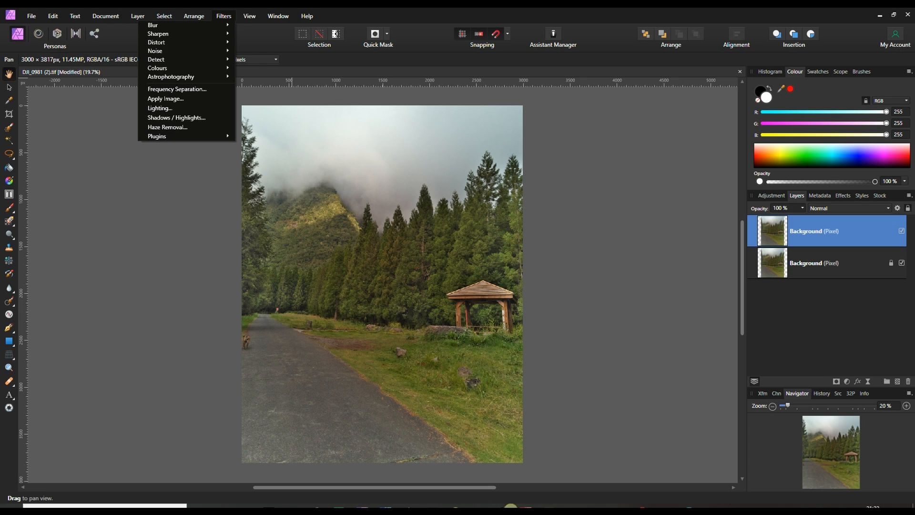
left_click(456, 506)
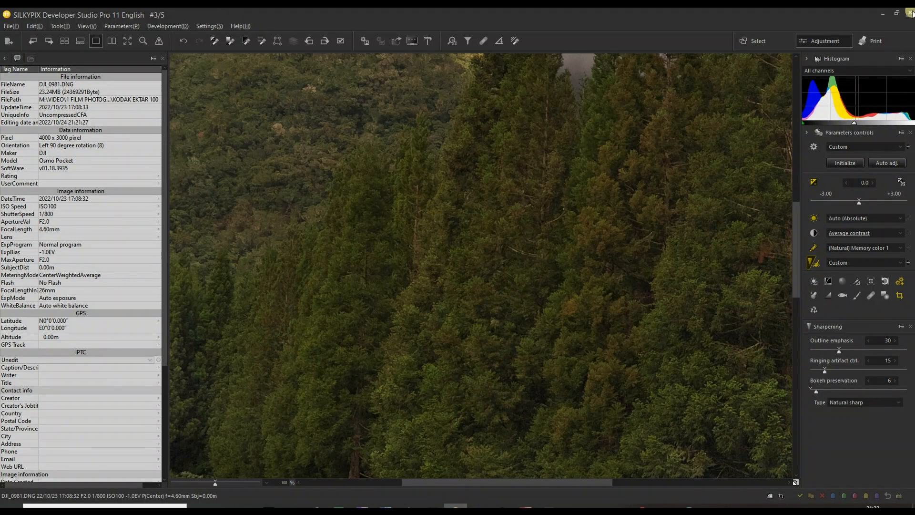
left_click(911, 15)
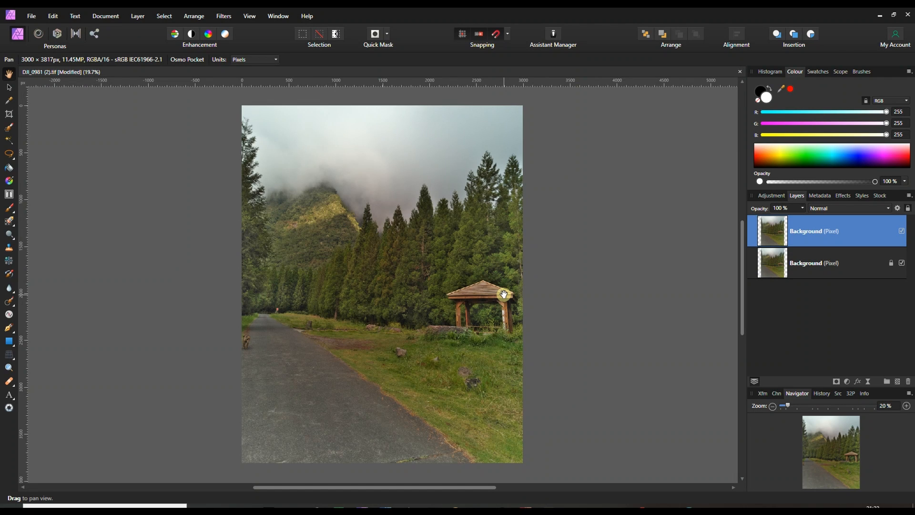
Open the duplicated Background layer in the Luminar Neo plugin from Skylum Software.
left_click(223, 16)
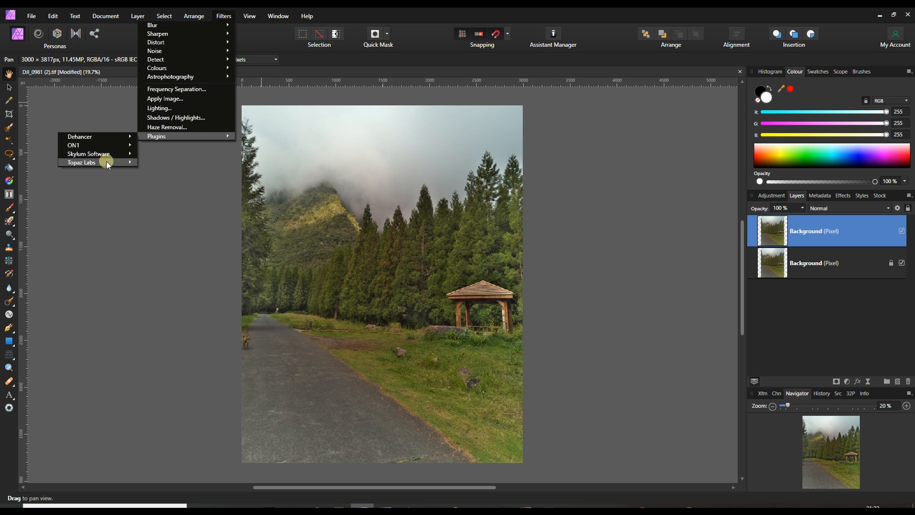
mouse_move(105, 163)
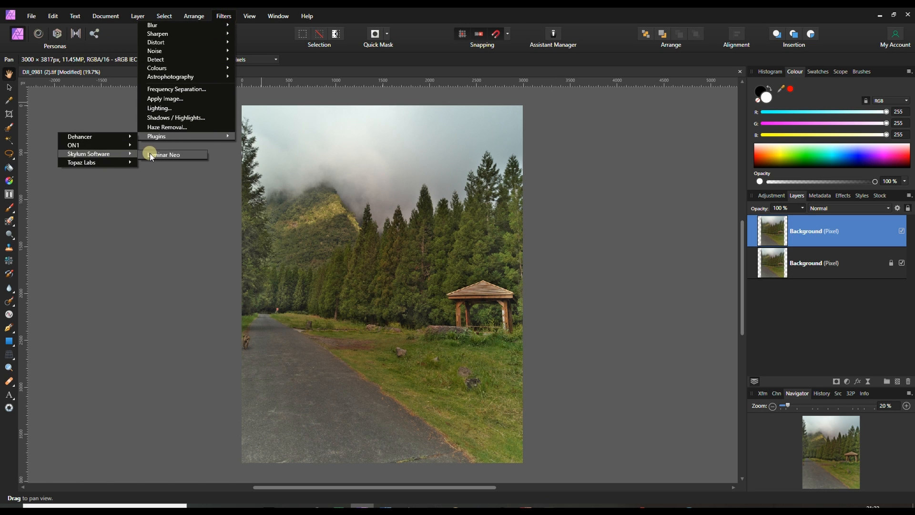
left_click(151, 155)
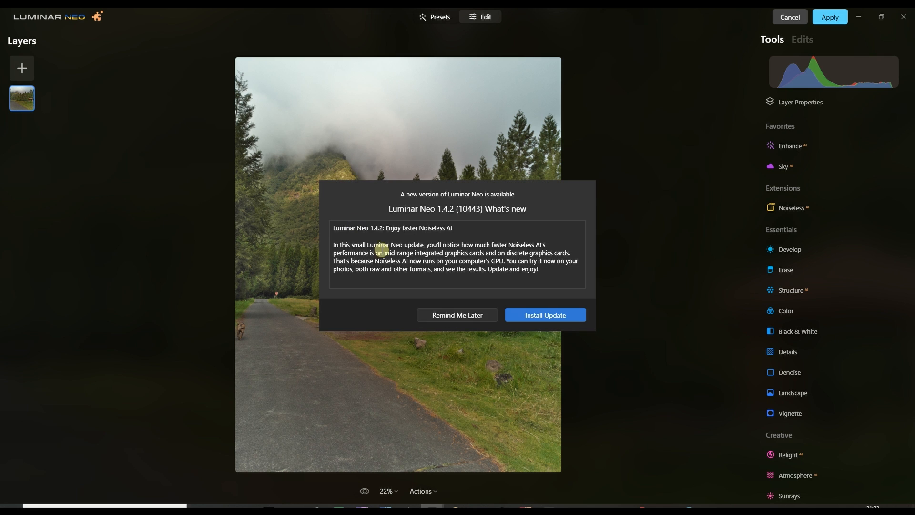
Postpone the Luminar Neo update and apply Enhance AI with Accent at 49 and Sky Enhancer at 27.
left_click(455, 314)
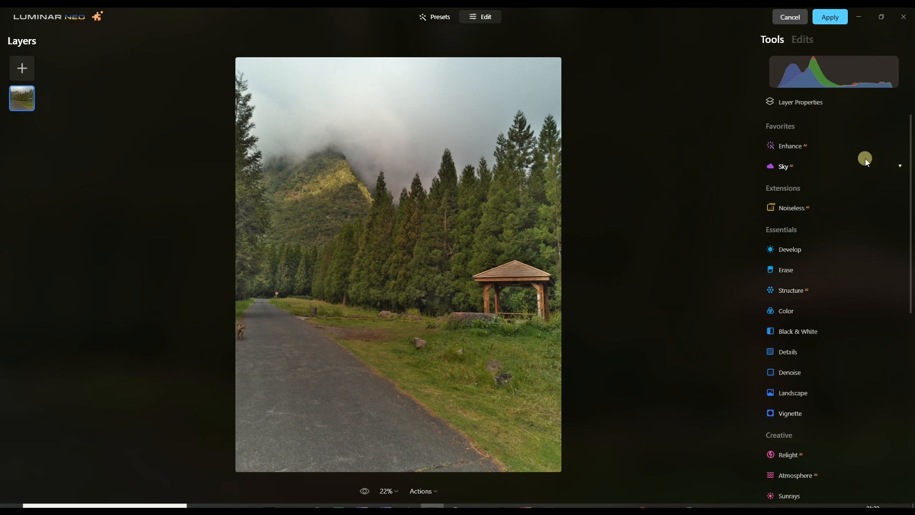
left_click(790, 146)
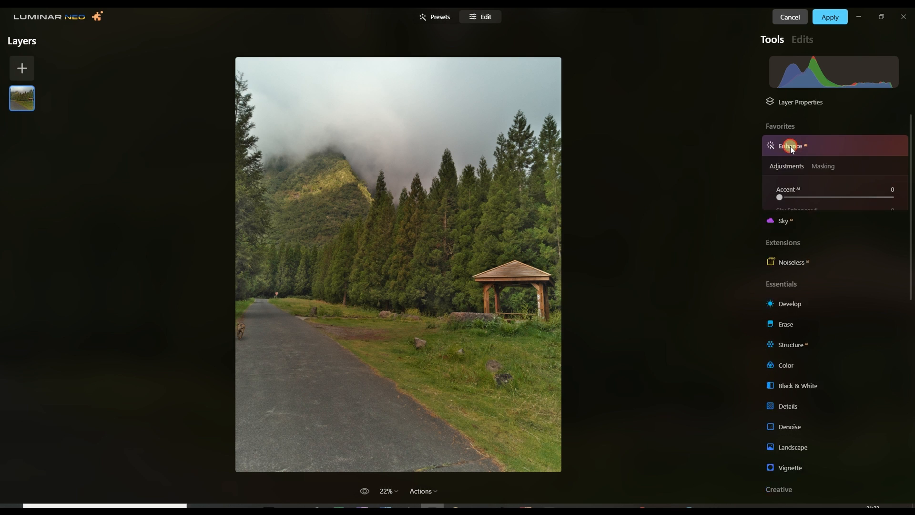
left_click_drag(795, 198, 835, 210)
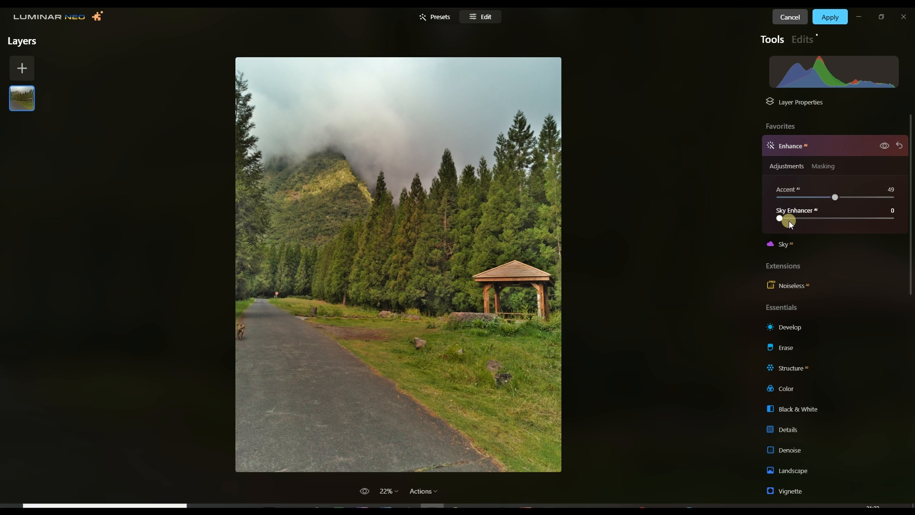
left_click_drag(780, 218, 810, 228)
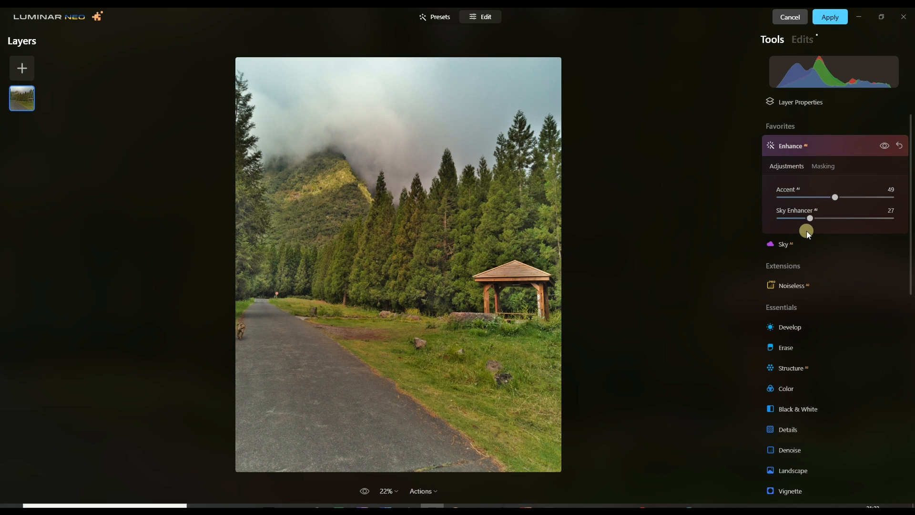
left_click(788, 148)
Set Golden Hour to 27 in the Landscape tool to warm the photo.
scroll(757, 235, "down", 5)
scroll(757, 235, "down", 2)
left_click(792, 169)
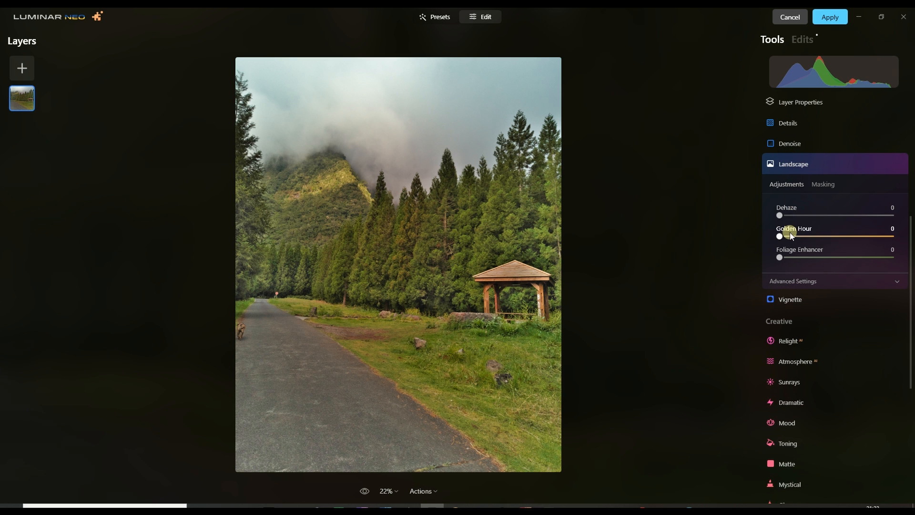
left_click_drag(791, 235, 811, 243)
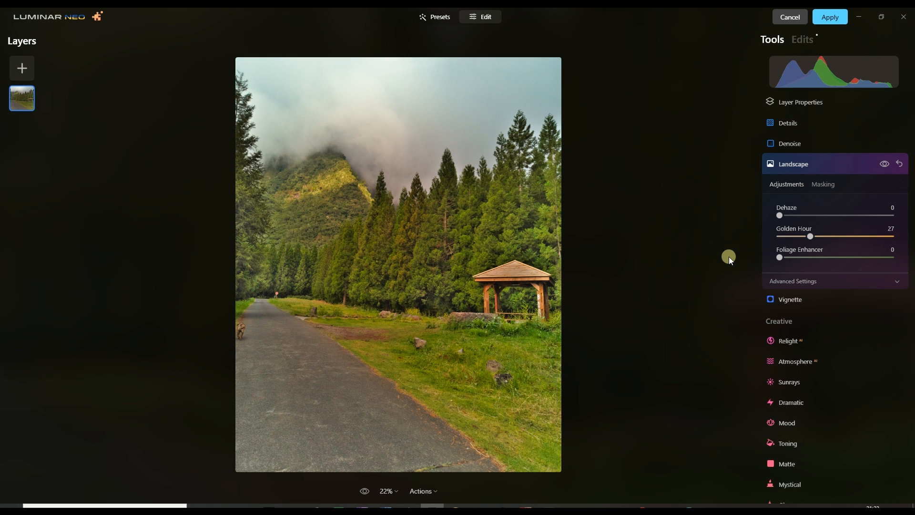
left_click(811, 170)
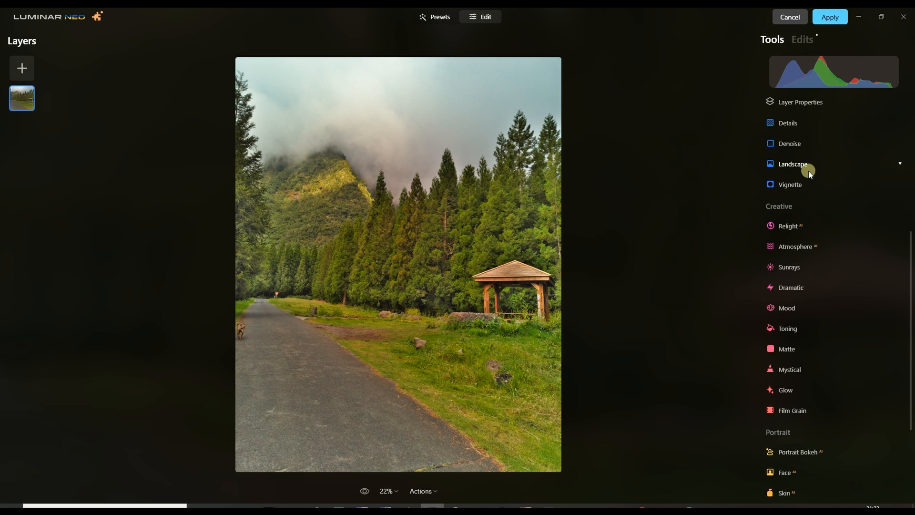
Set the Dramatic effect's amount to 16.
left_click(798, 290)
left_click(798, 339)
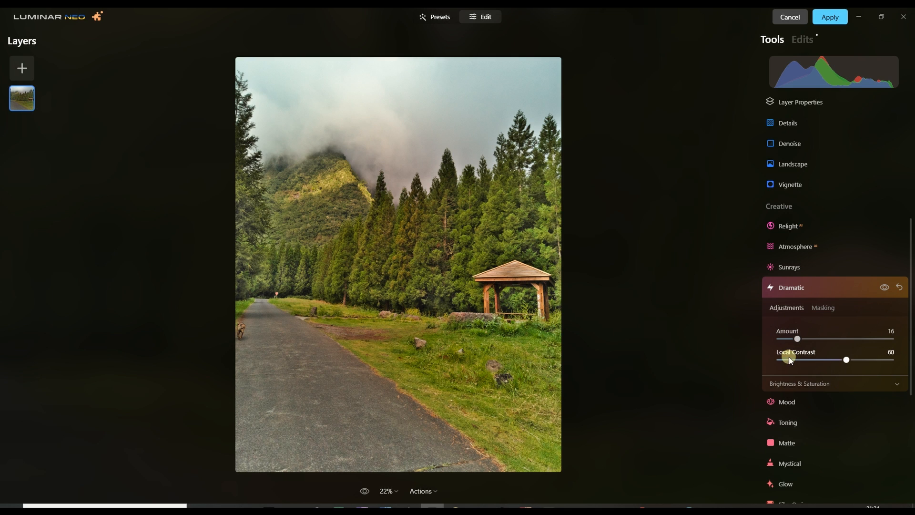
left_click(806, 286)
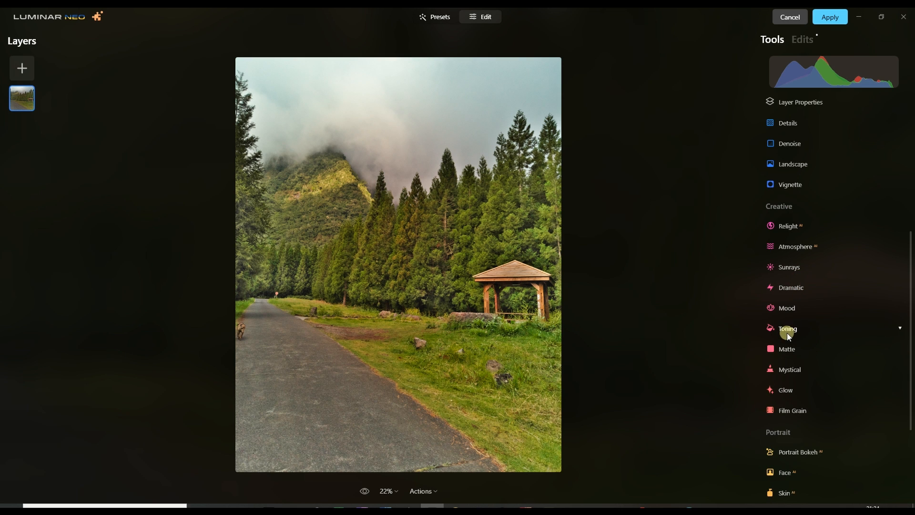
Apply Supercontrast with Highlights Contrast at 14 and Midtones Contrast at 46.
scroll(789, 370, "down", 3)
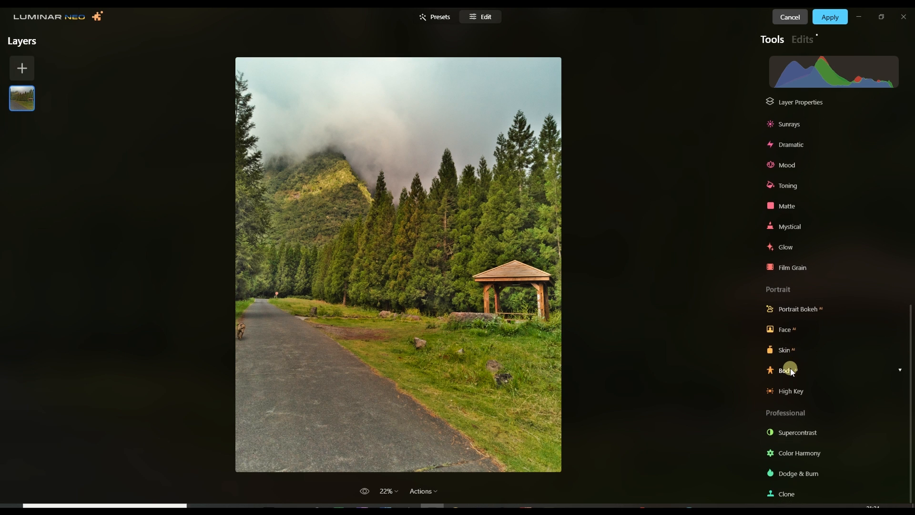
left_click(803, 431)
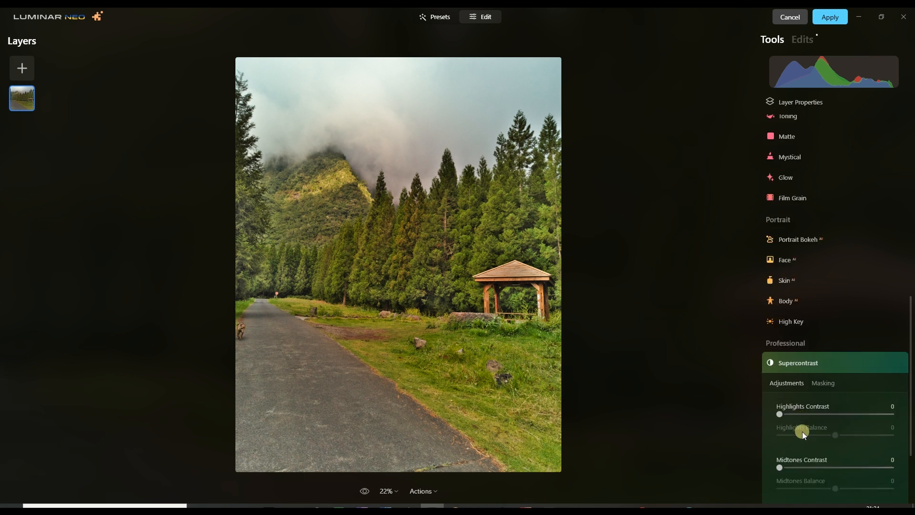
left_click_drag(783, 341, 816, 348)
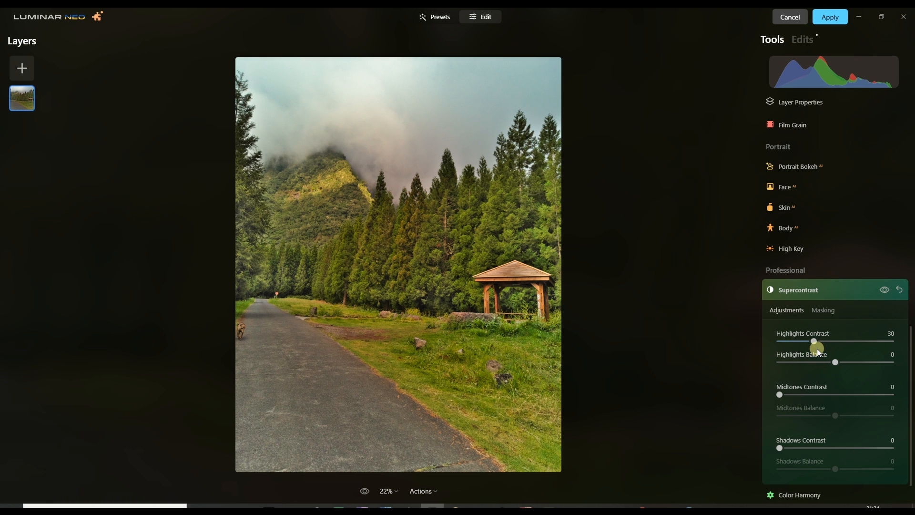
left_click_drag(817, 348, 796, 348)
left_click_drag(785, 396, 831, 408)
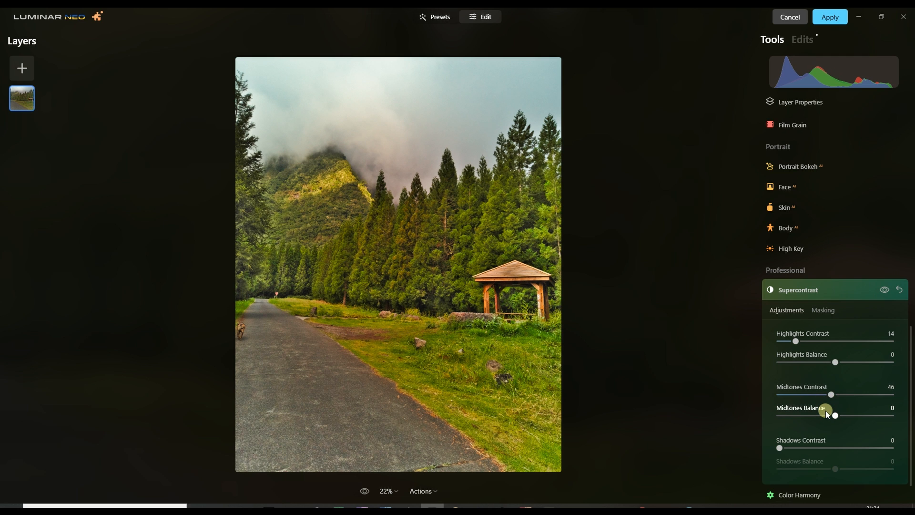
left_click(815, 292)
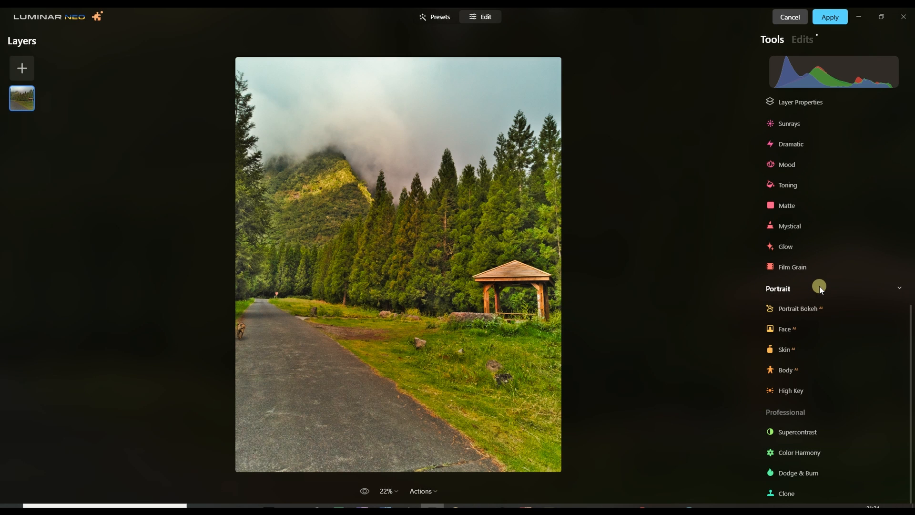
Open the Develop tool and bring up its Mask AI region choices.
scroll(802, 188, "up", 10)
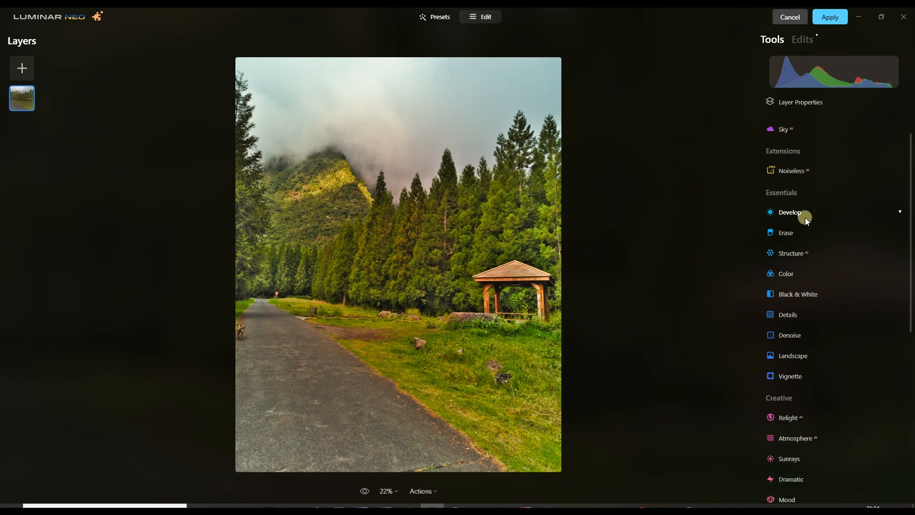
left_click(793, 246)
scroll(827, 351, "down", 5)
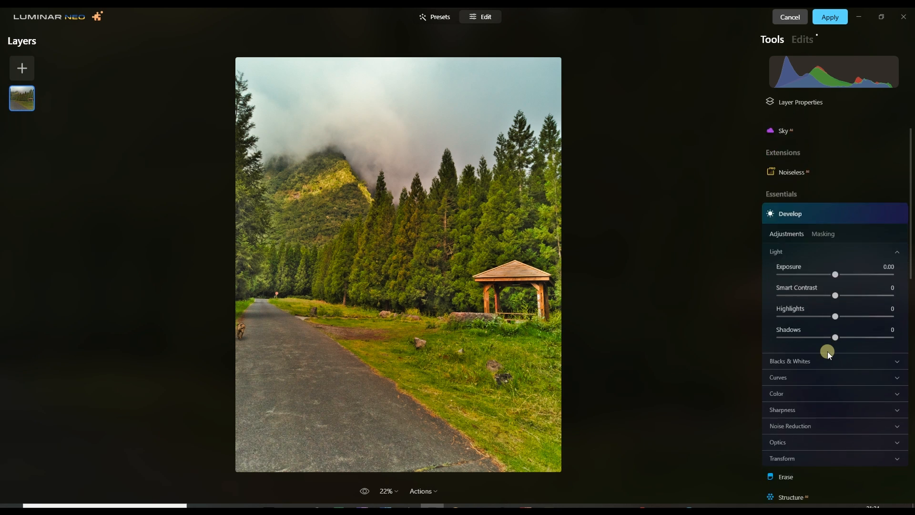
scroll(816, 239, "up", 3)
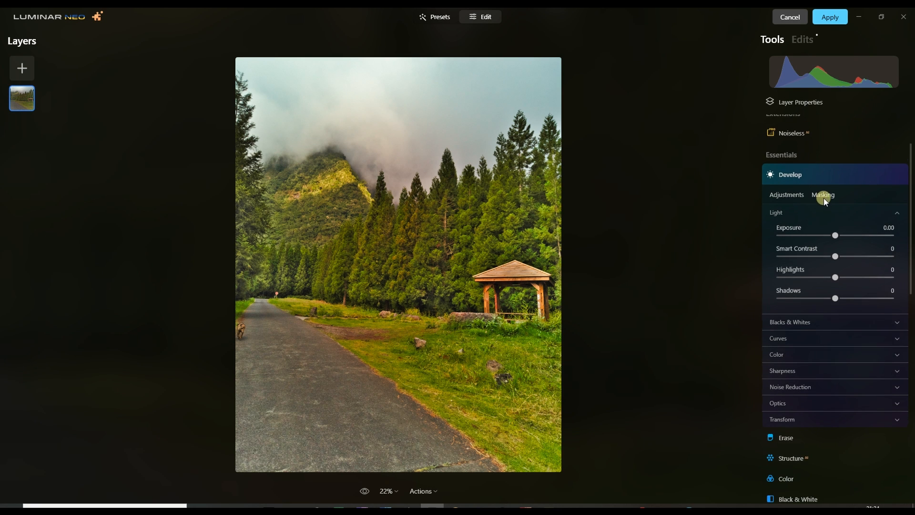
left_click(824, 196)
left_click(798, 227)
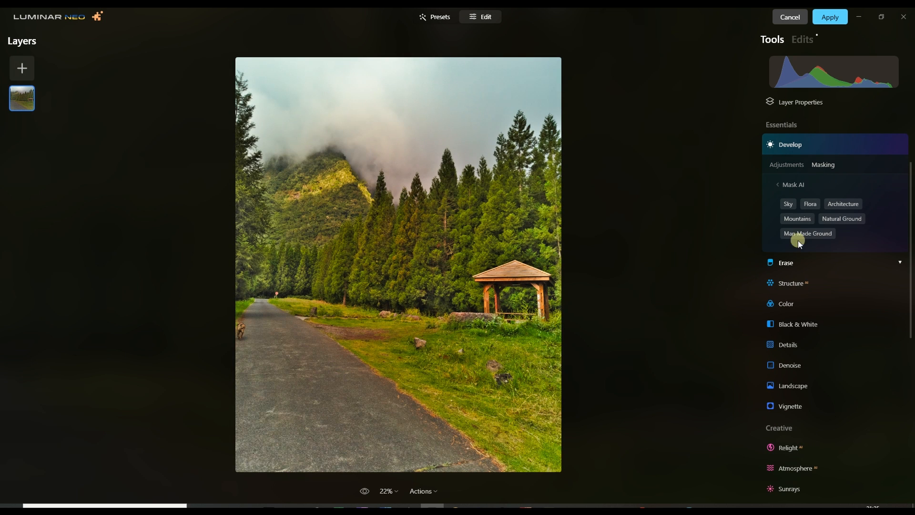
Try the Sky, Flora, Architecture and Mountains AI masks, leaving only Architecture selected, and return to the Develop adjustments.
left_click(788, 205)
left_click(811, 204)
left_click(832, 205)
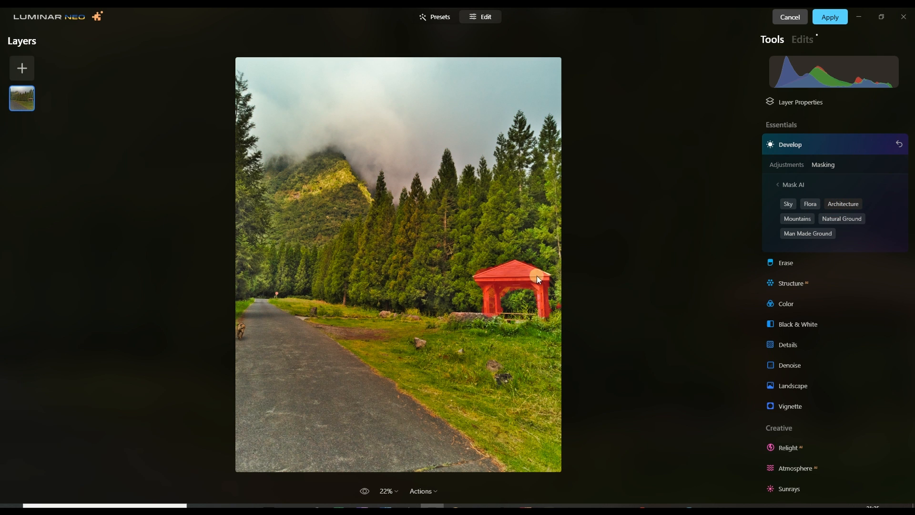
left_click(799, 220)
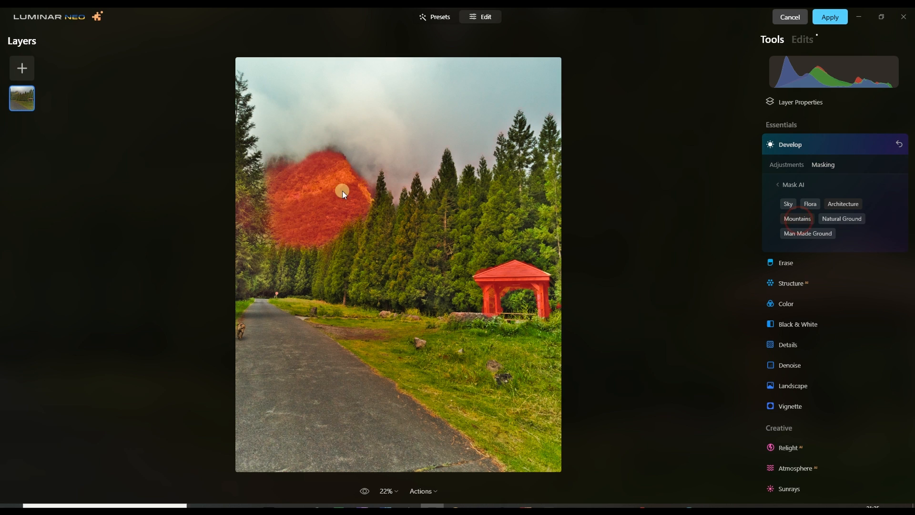
left_click(800, 220)
left_click(800, 171)
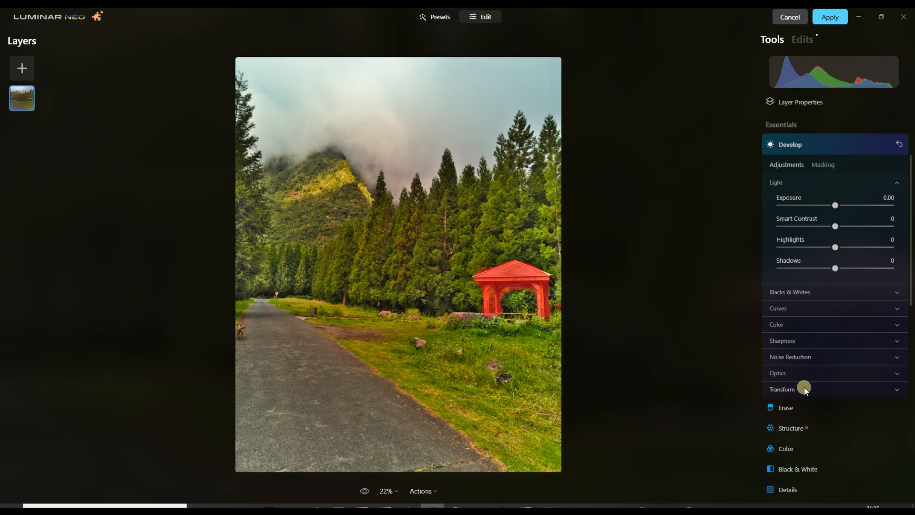
Copy the Develop tool's Architecture mask using the mask actions.
left_click(822, 164)
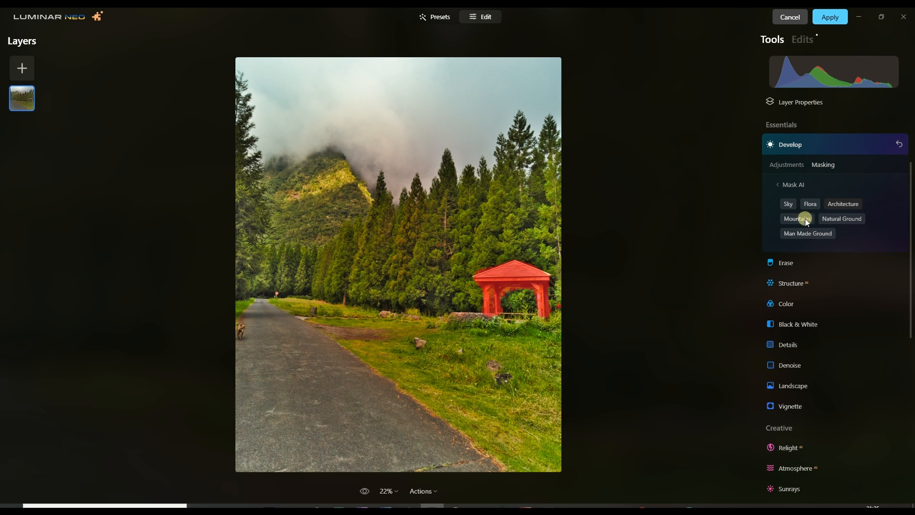
left_click(791, 182)
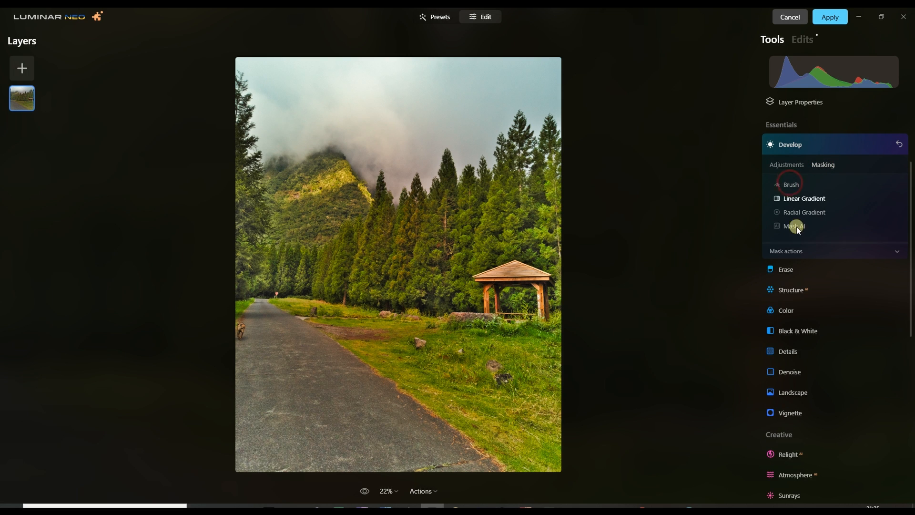
left_click(793, 251)
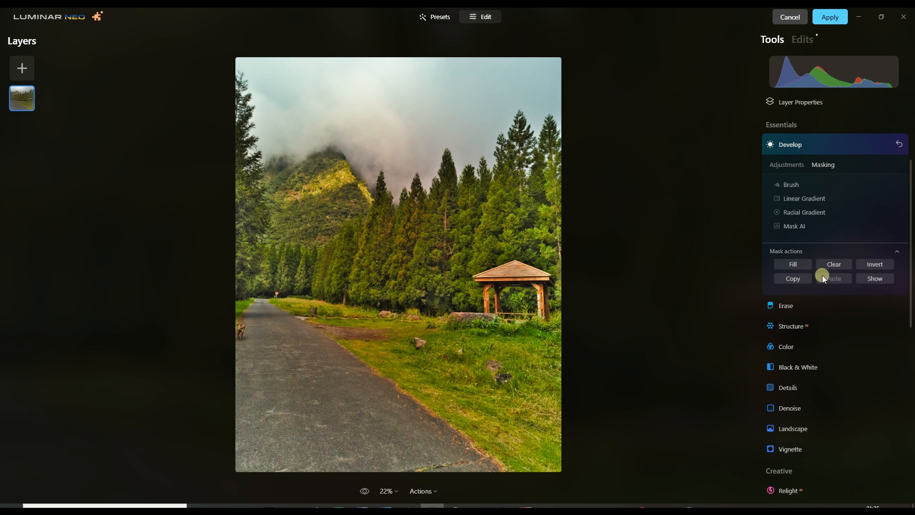
left_click(788, 278)
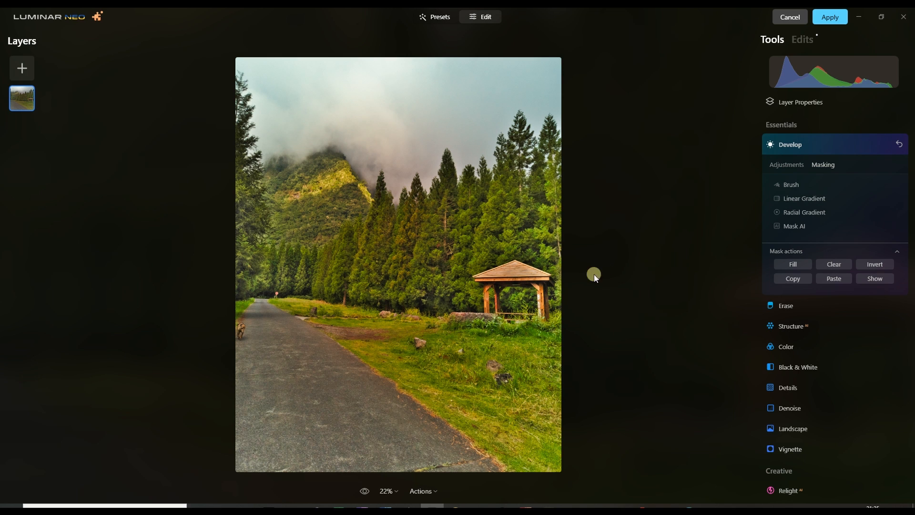
scroll(803, 173, "down", 1)
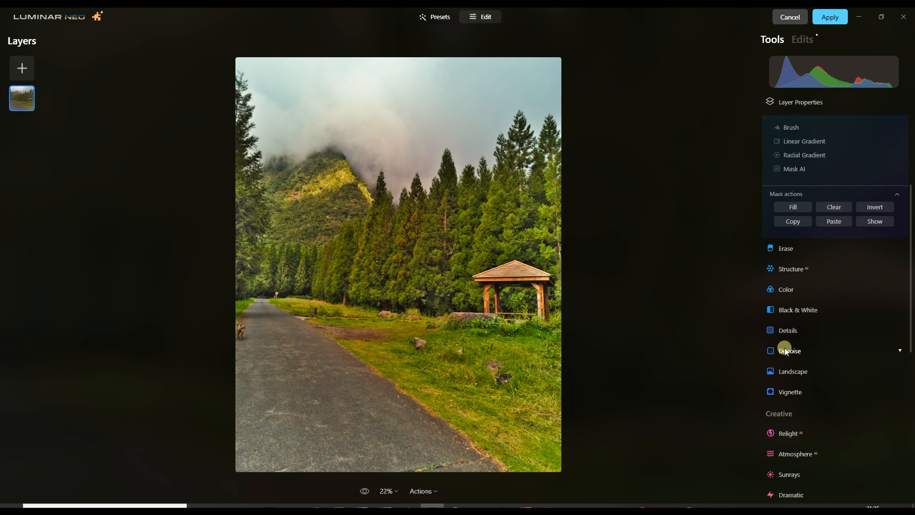
scroll(799, 230, "up", 2)
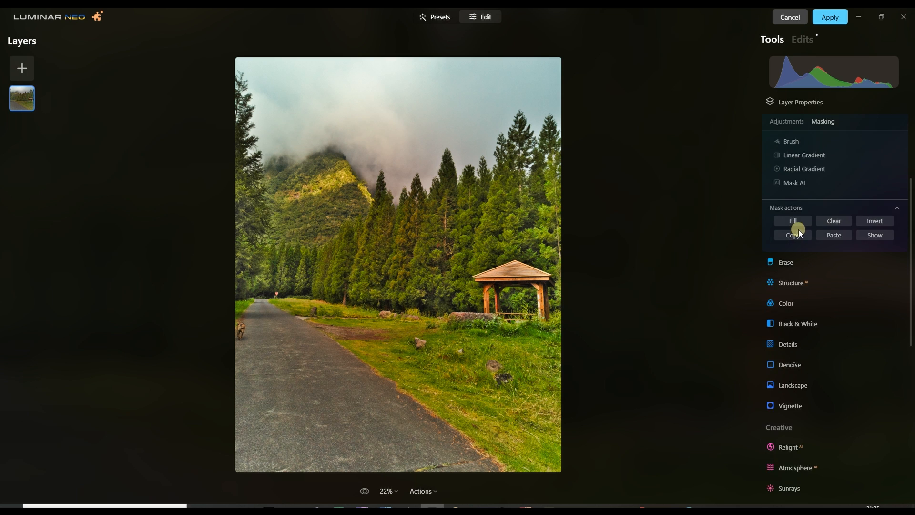
scroll(799, 230, "down", 2)
scroll(799, 230, "down", 1)
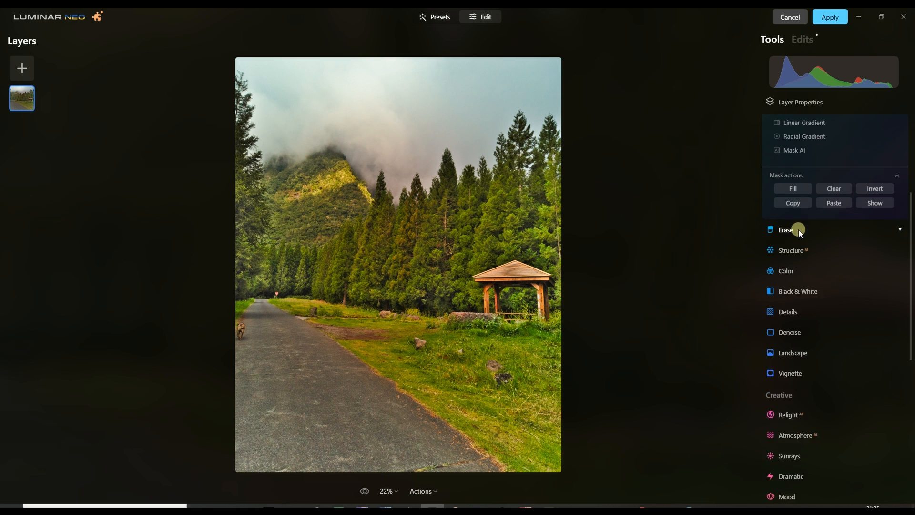
scroll(799, 229, "up", 1)
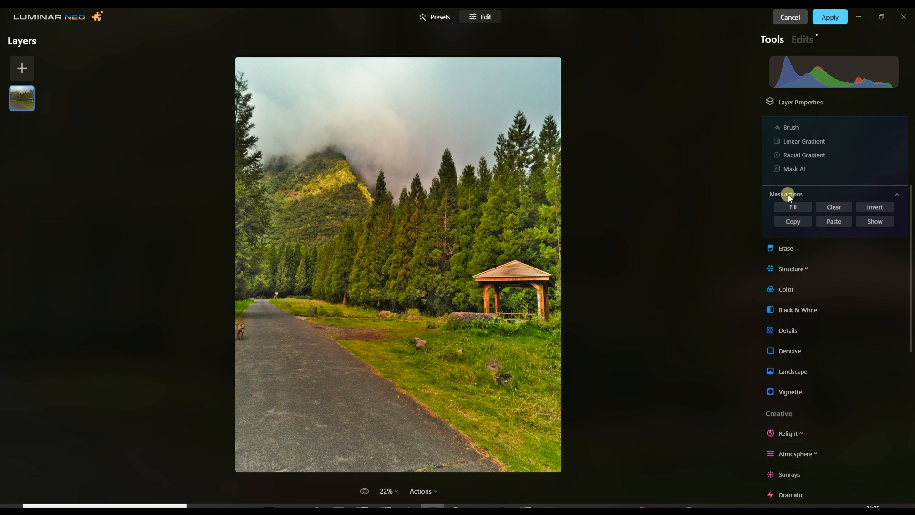
scroll(788, 190, "up", 2)
Return to the Develop adjustments and expand the Curves section.
left_click(792, 200)
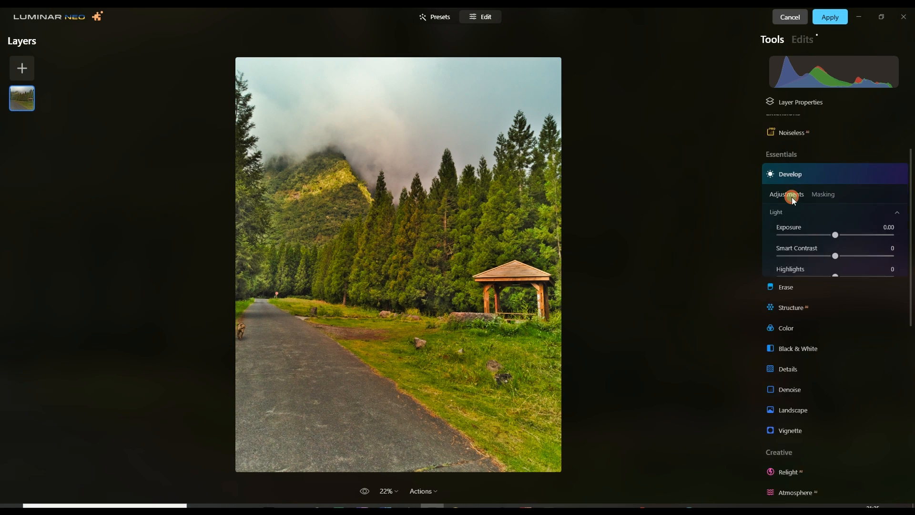
left_click(785, 308)
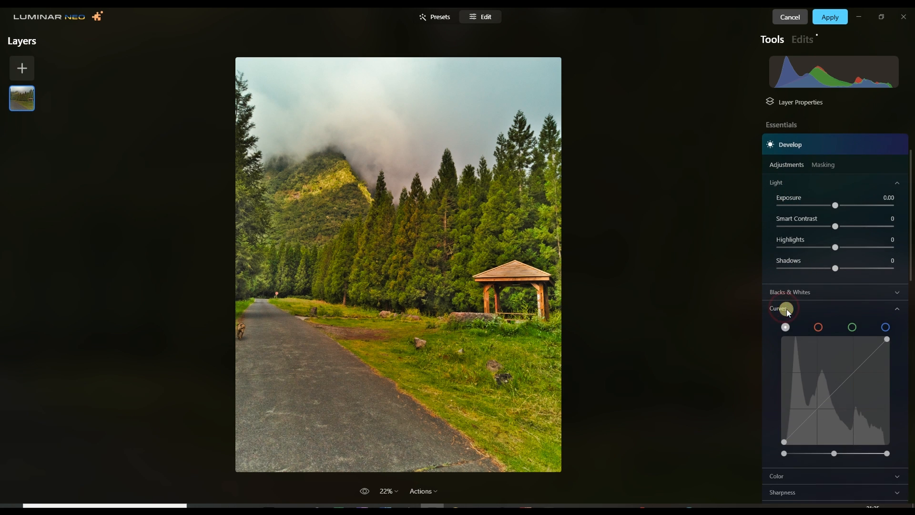
scroll(796, 319, "down", 2)
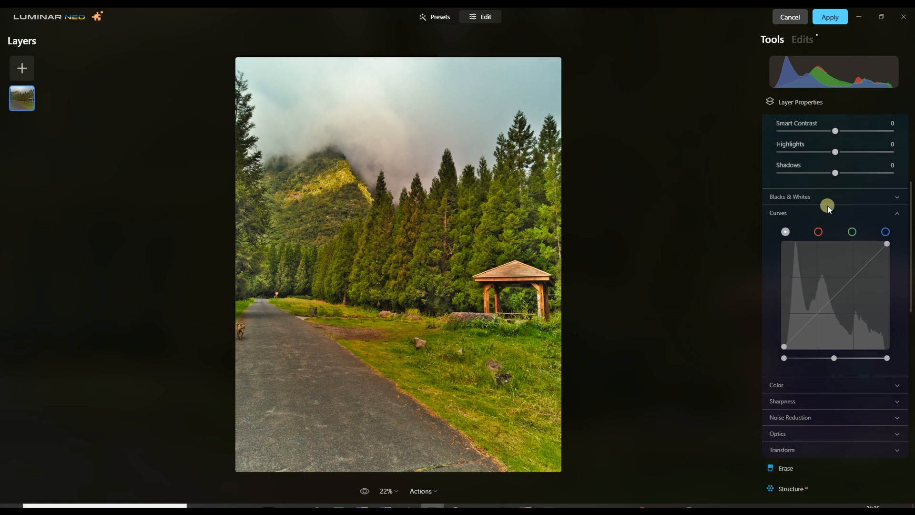
scroll(827, 205, "up", 3)
Mask the Develop adjustments to the Flora region with Mask AI and return to the Curves settings.
left_click(825, 166)
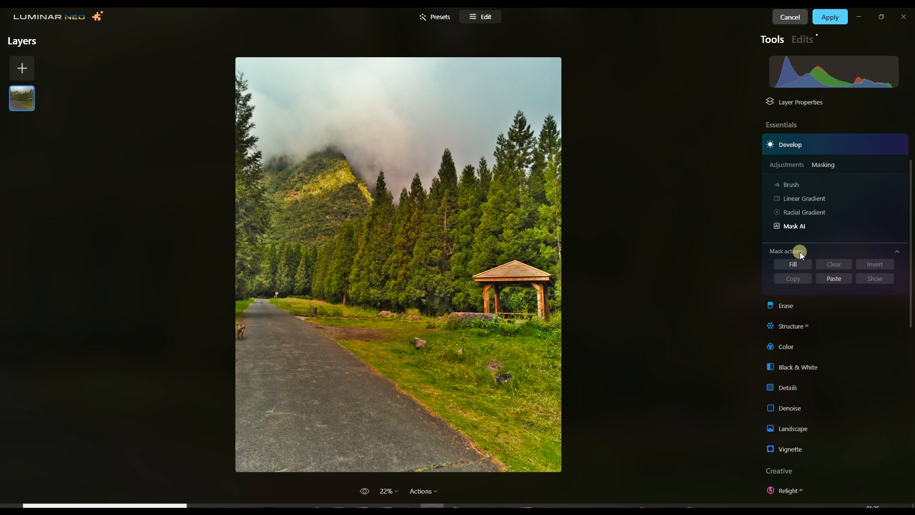
left_click(782, 227)
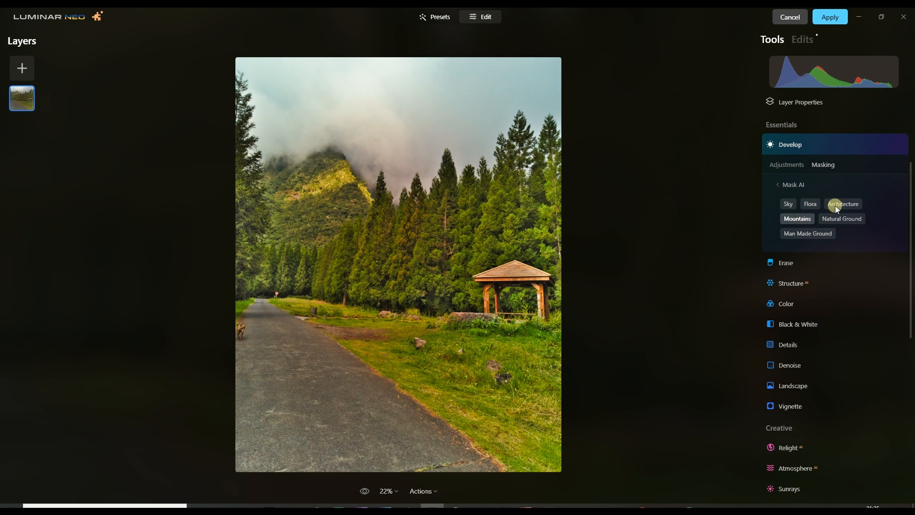
left_click(813, 205)
scroll(813, 213, "down", 1)
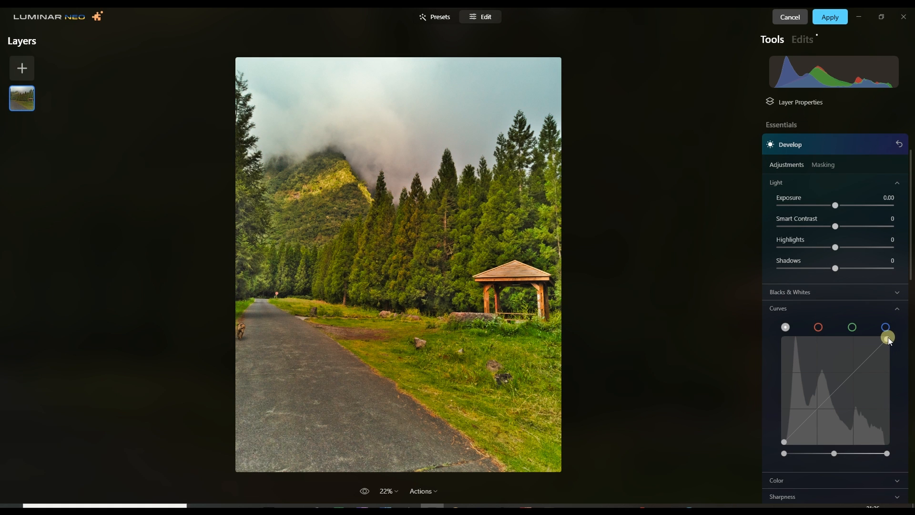
Shape the Flora-masked Develop curve into an S by lifting the highlights and midtones and lowering the shadows, and close Develop.
left_click_drag(888, 338, 857, 365)
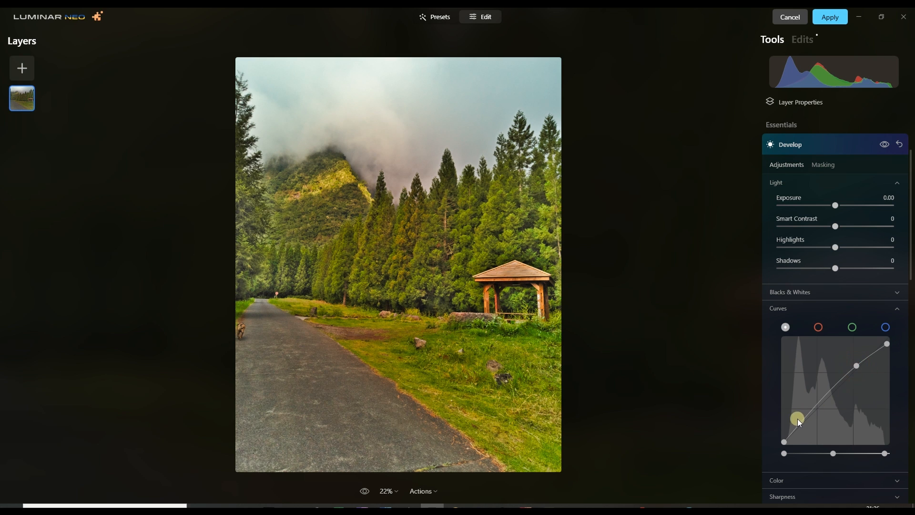
left_click_drag(797, 427, 800, 434)
left_click_drag(823, 407, 820, 404)
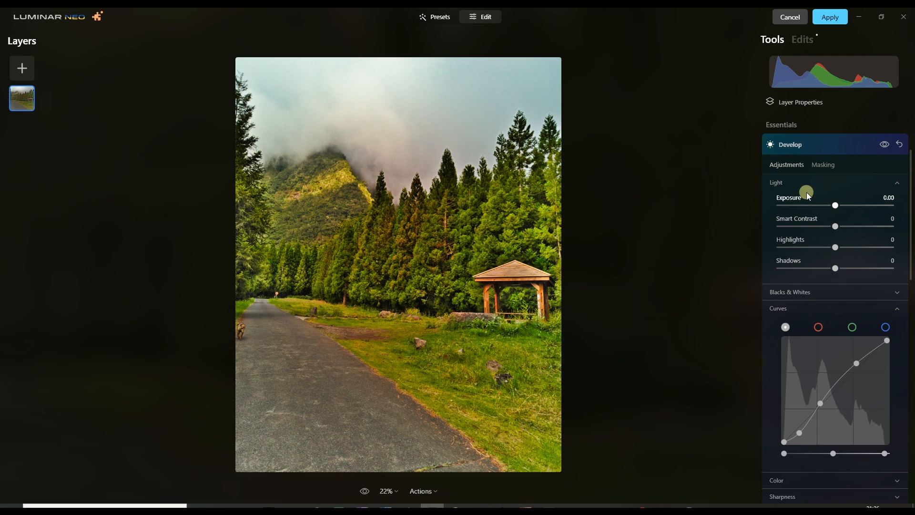
left_click(795, 144)
Mask the Relight AI effect to the Man Made Ground region with Mask AI and return to its adjustments.
scroll(793, 328, "down", 10)
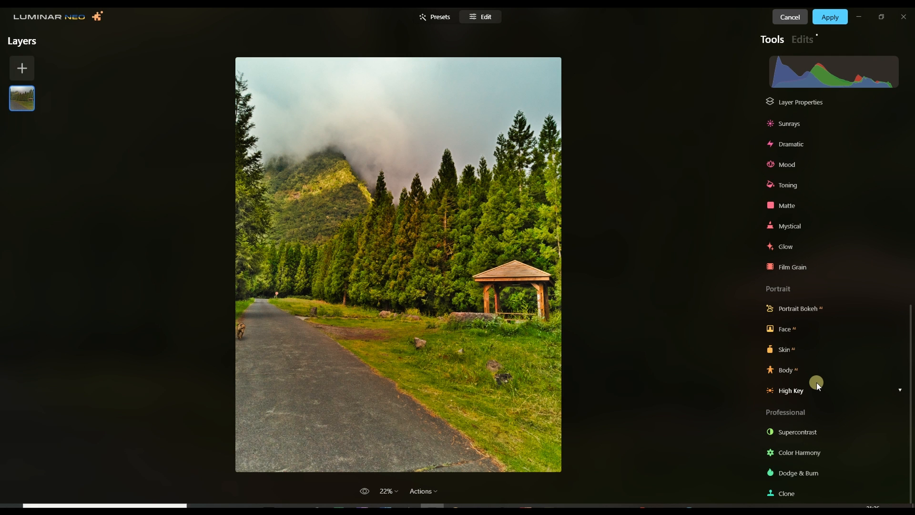
scroll(805, 322, "up", 3)
scroll(805, 322, "down", 3)
scroll(786, 262, "up", 4)
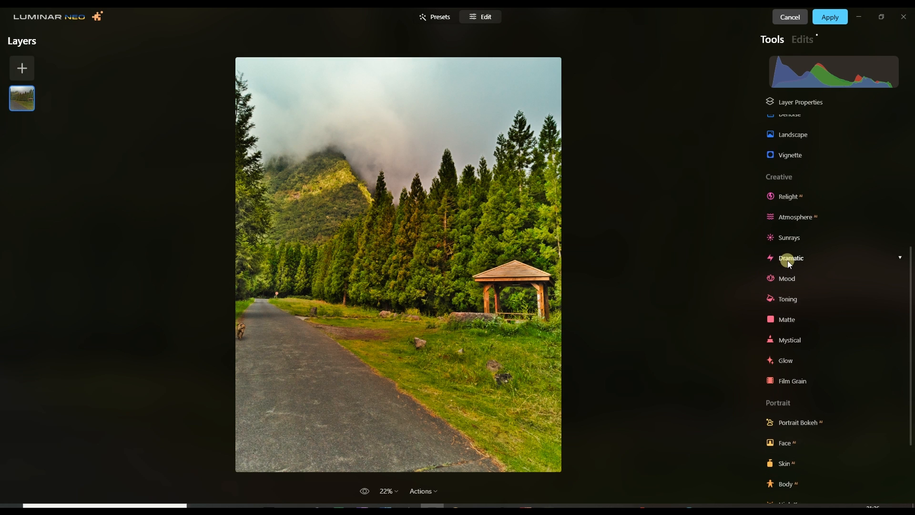
left_click(796, 198)
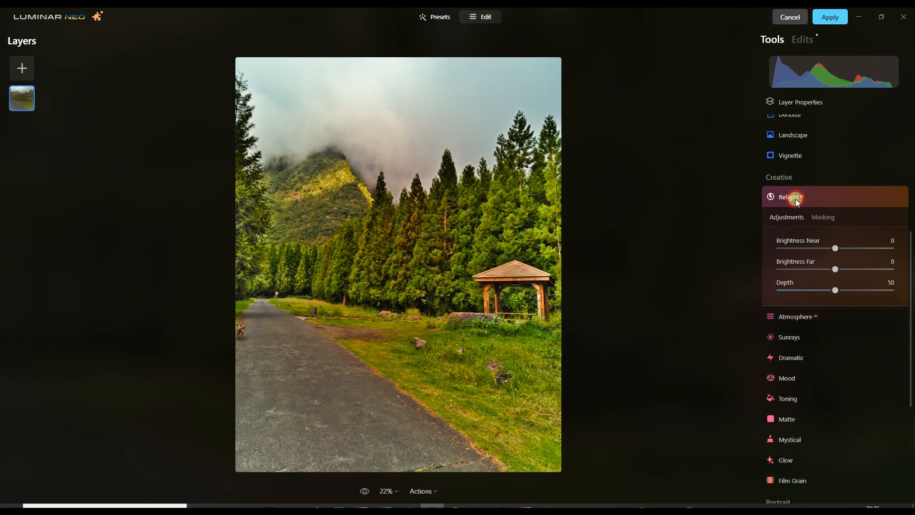
left_click(824, 218)
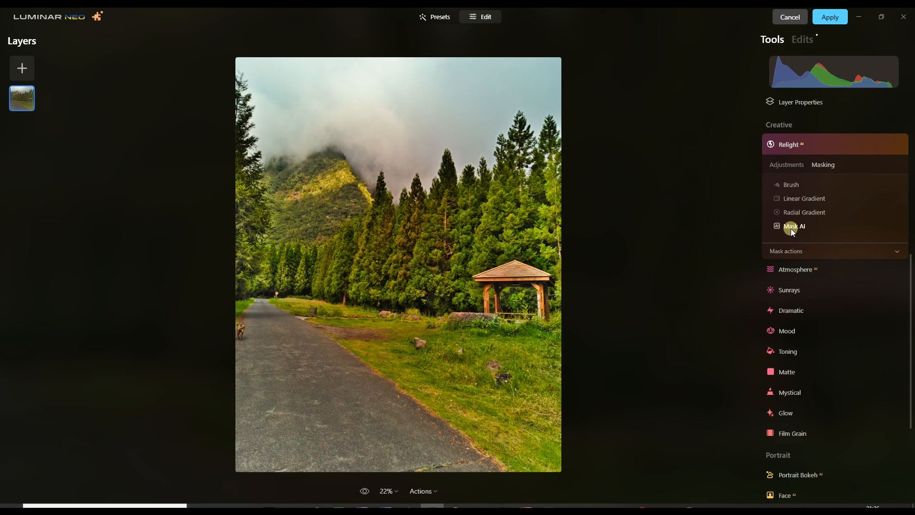
left_click(791, 228)
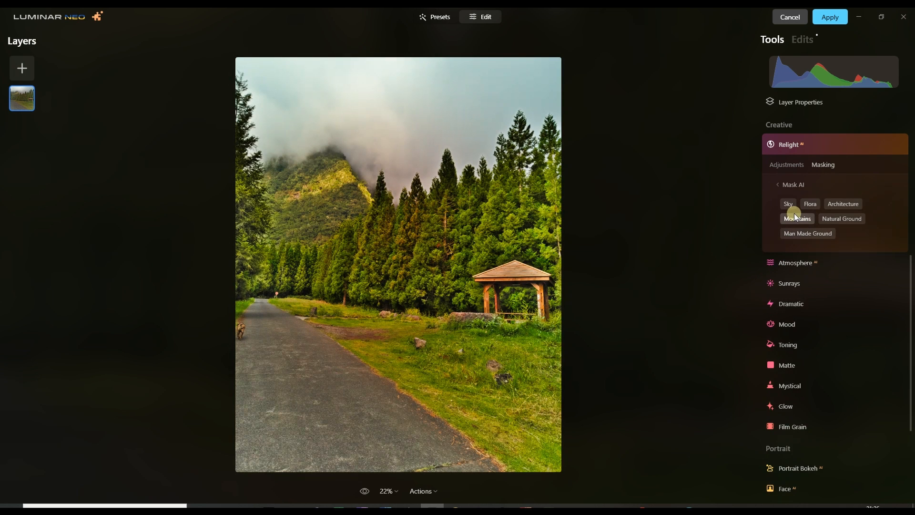
left_click(796, 233)
left_click(782, 185)
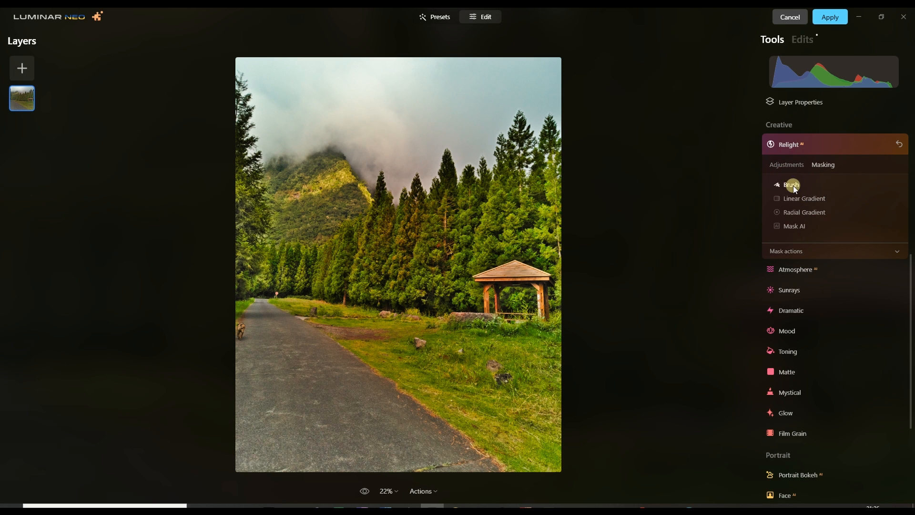
left_click(791, 166)
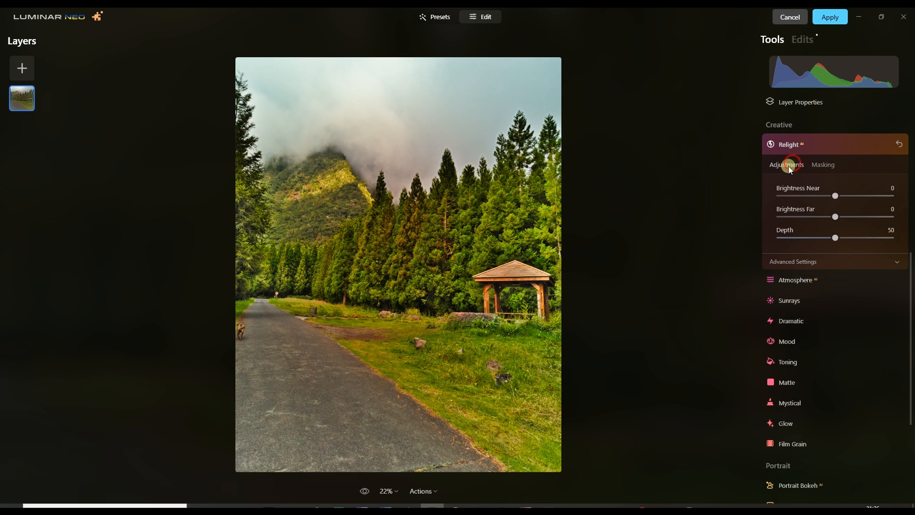
Set Relight's Brightness Near and Brightness Far to -29, inspect the dog on the road up close, and close Relight.
left_click_drag(834, 198, 819, 218)
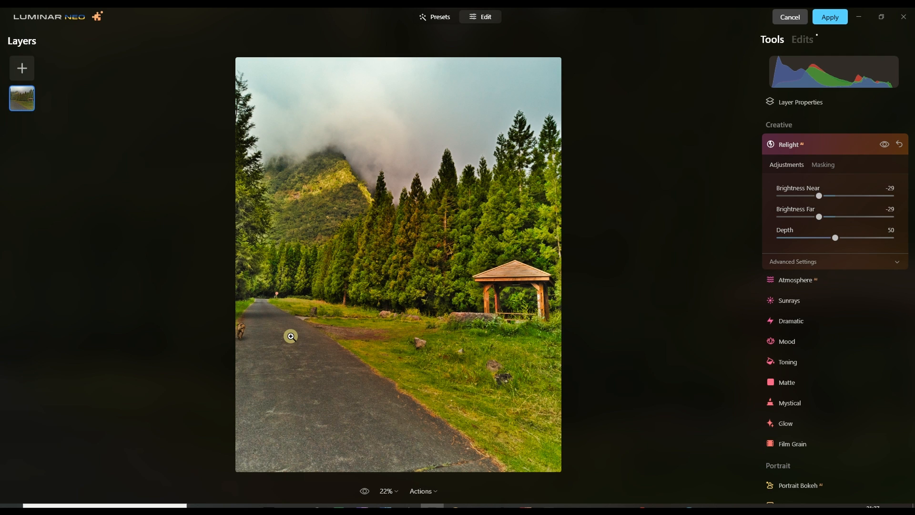
left_click(243, 329)
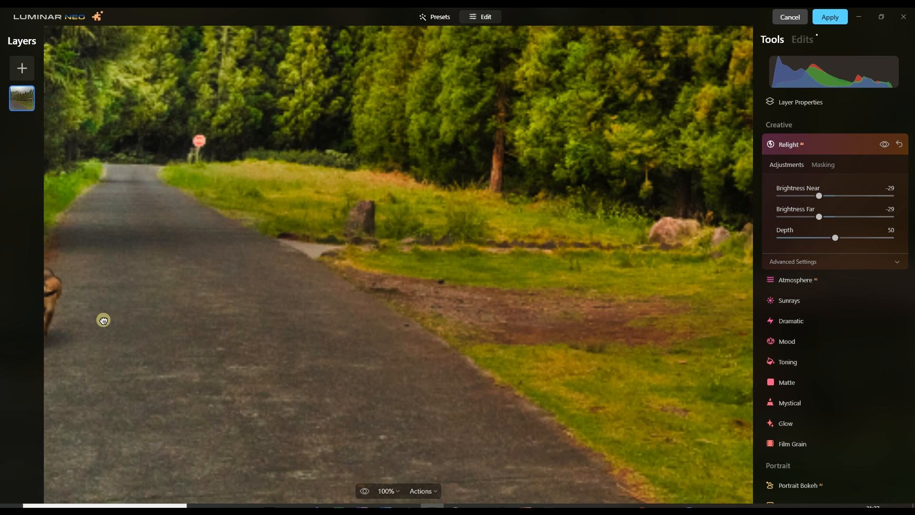
left_click_drag(102, 319, 243, 316)
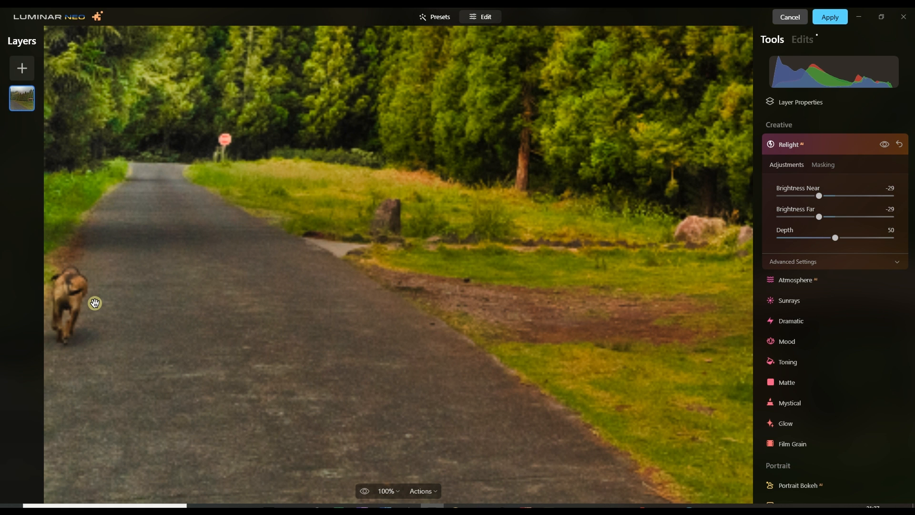
left_click(166, 296)
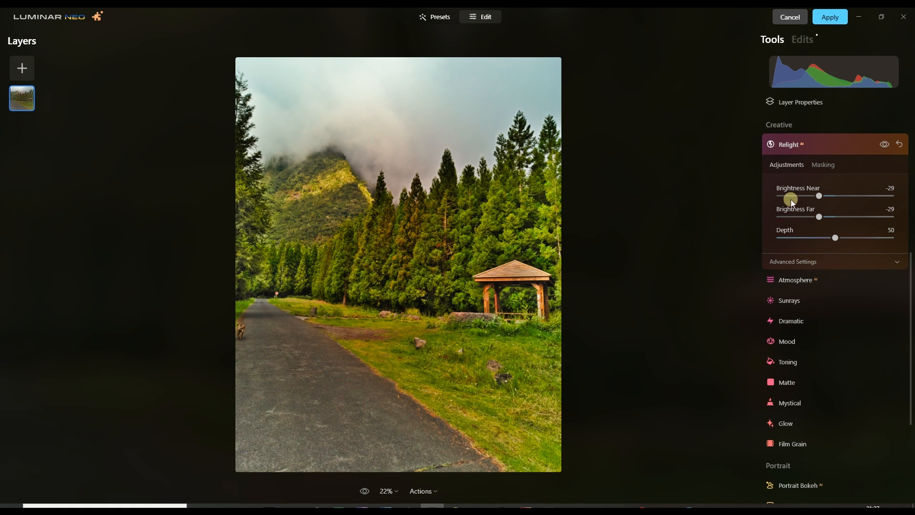
left_click(794, 141)
Apply the Mystical effect to the whole photo with an Amount of 31.
scroll(781, 362, "down", 2)
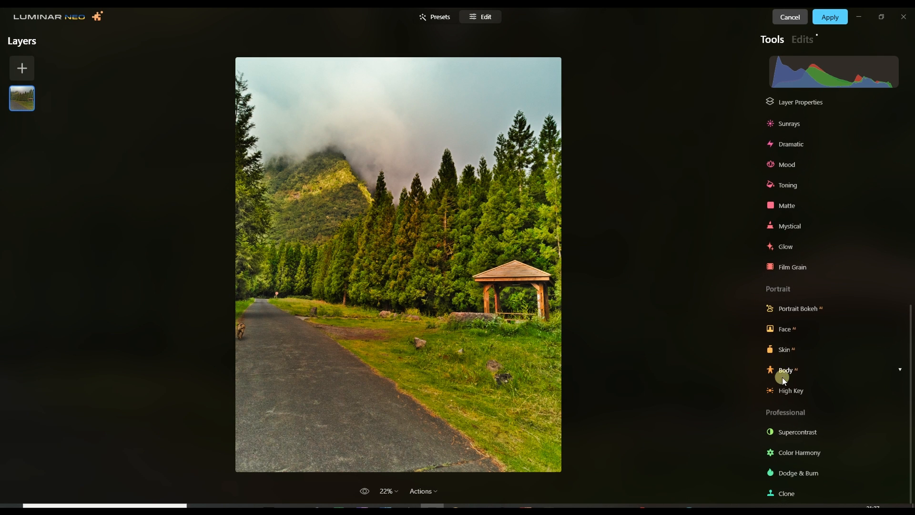
left_click(790, 227)
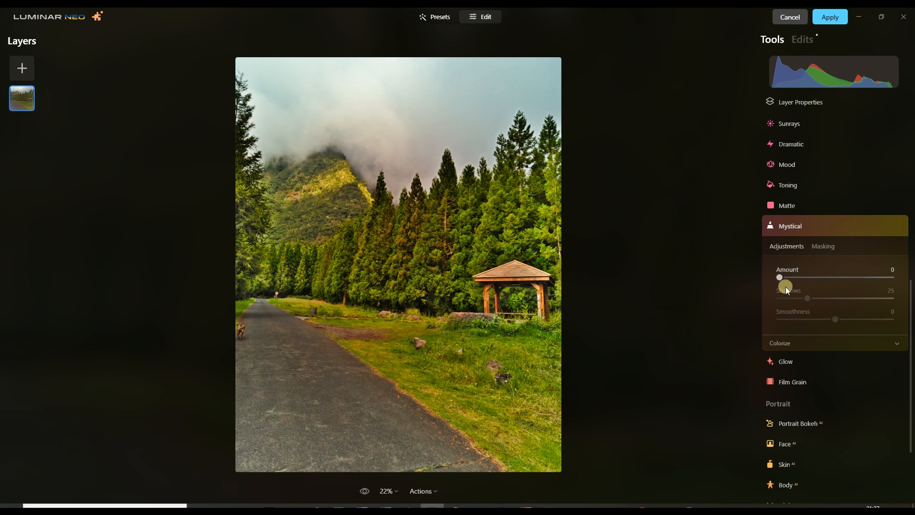
left_click_drag(782, 279, 805, 282)
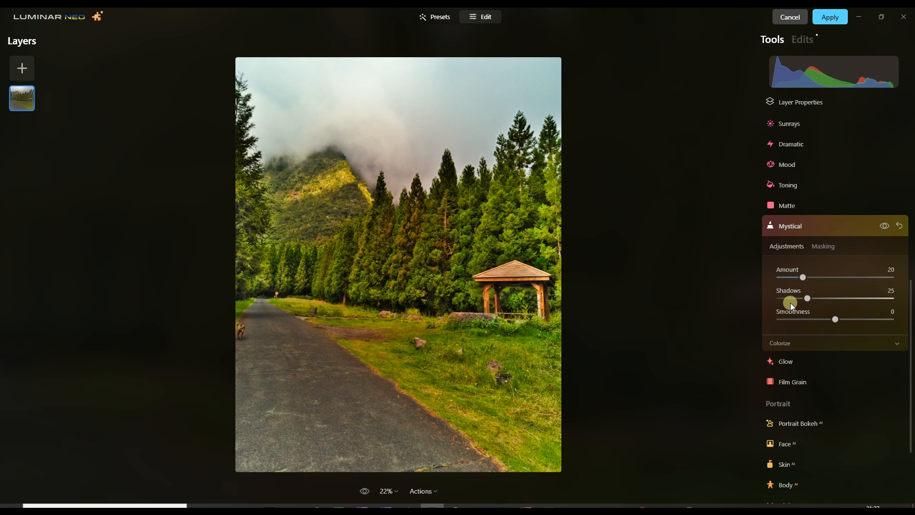
scroll(790, 303, "down", 5)
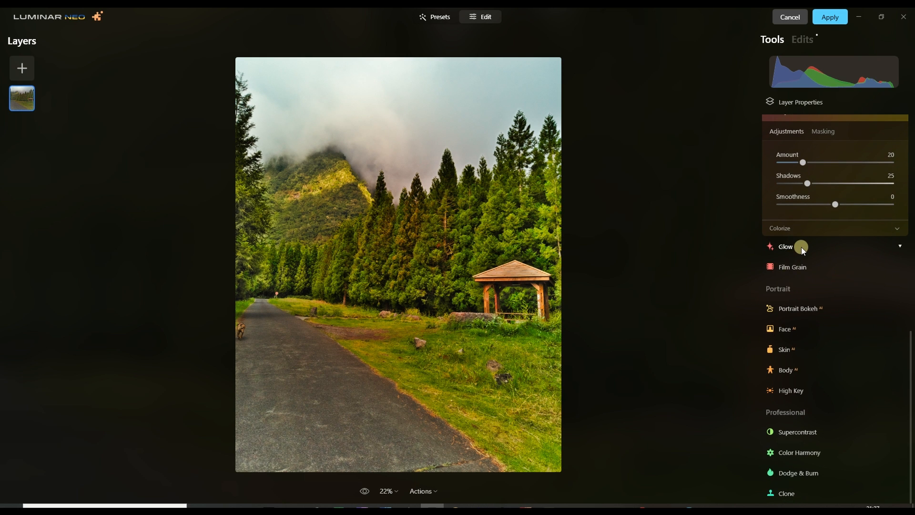
scroll(801, 247, "up", 5)
left_click_drag(803, 277, 816, 279)
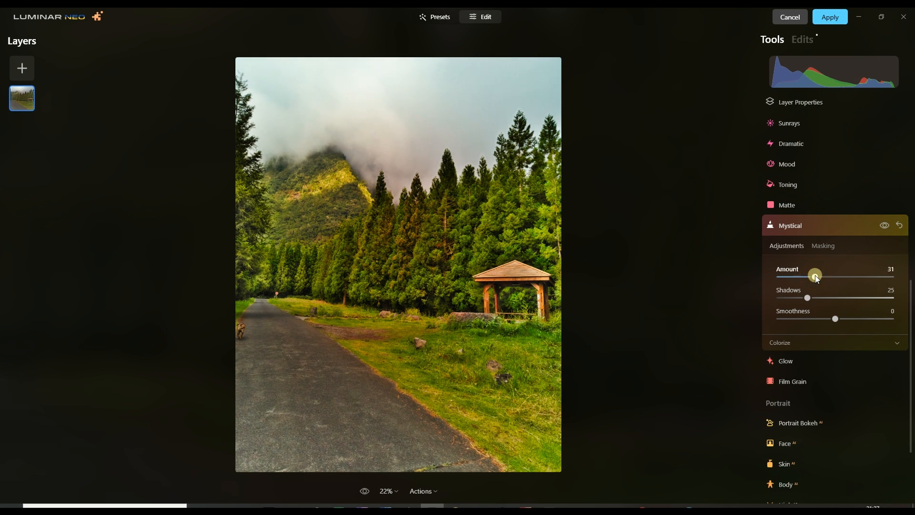
left_click(798, 231)
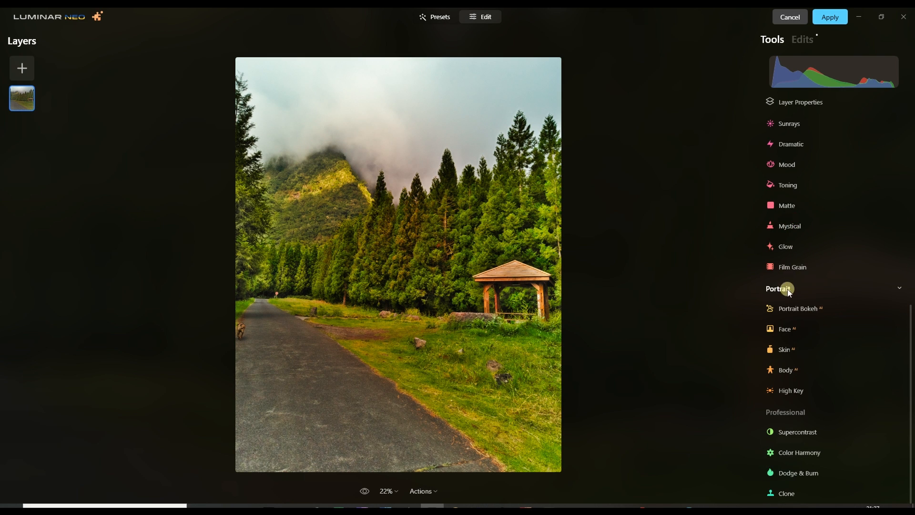
Apply a Soft Focus Glow to the whole photo with an Amount of 18.
left_click(786, 247)
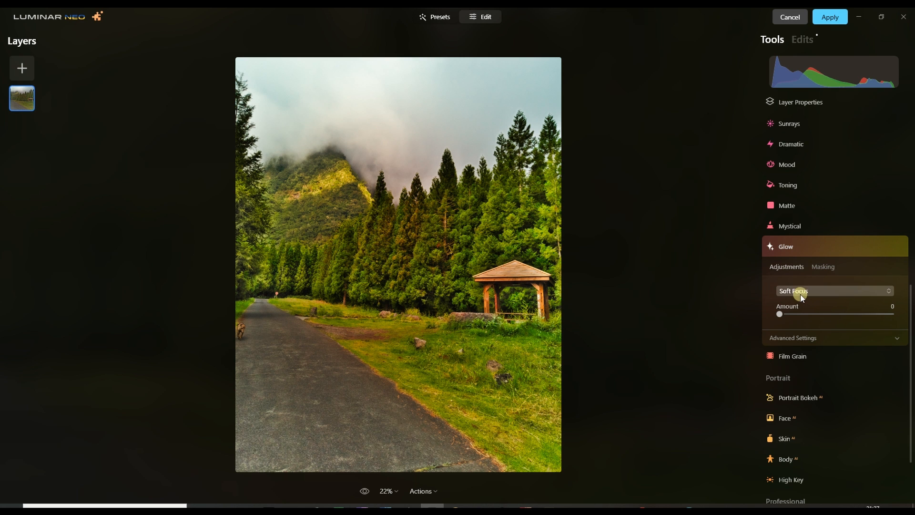
left_click_drag(793, 312, 801, 320)
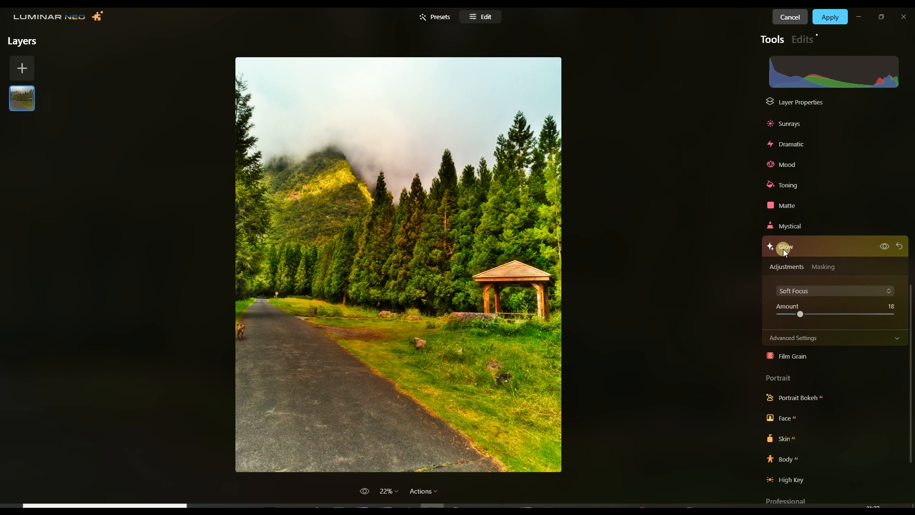
scroll(793, 190, "up", 7)
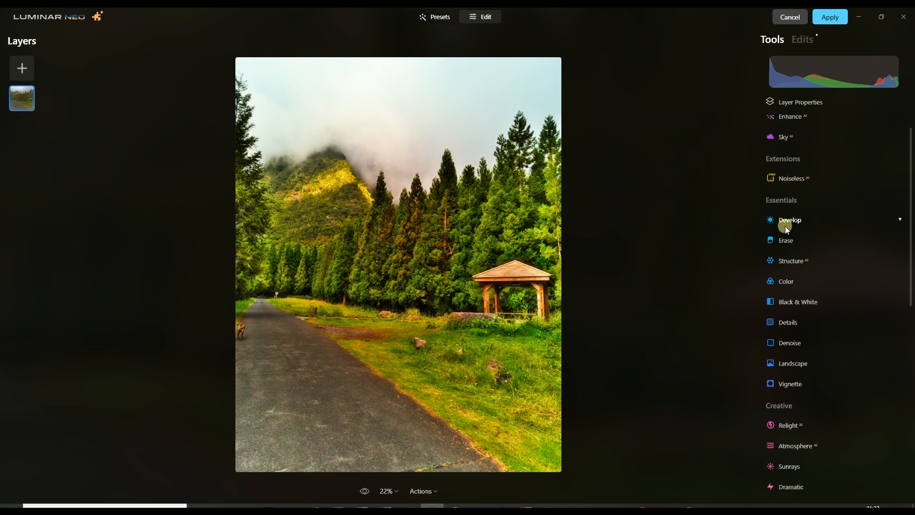
left_click(784, 223)
scroll(806, 143, "up", 5)
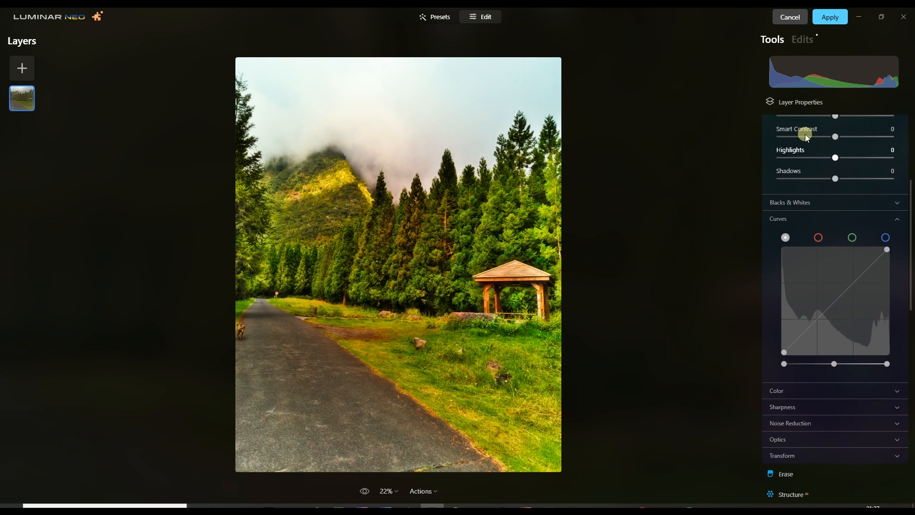
left_click(816, 164)
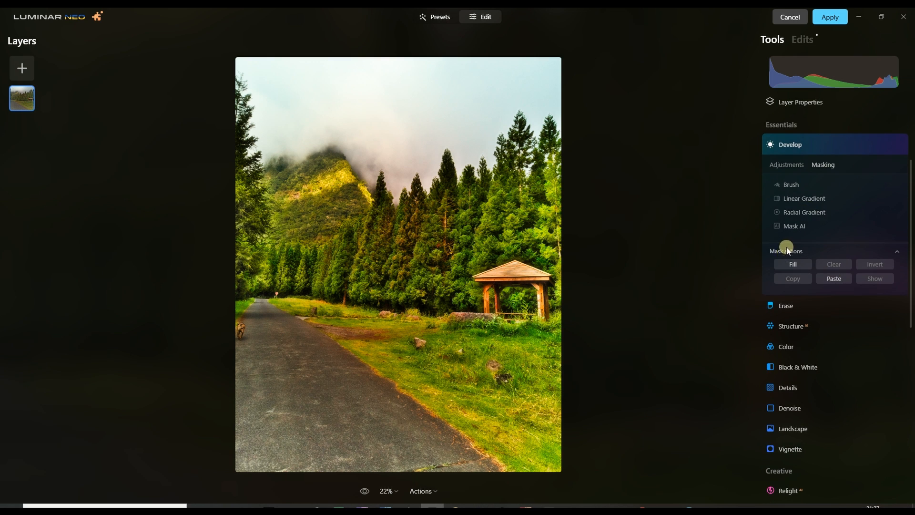
left_click(793, 226)
left_click(811, 218)
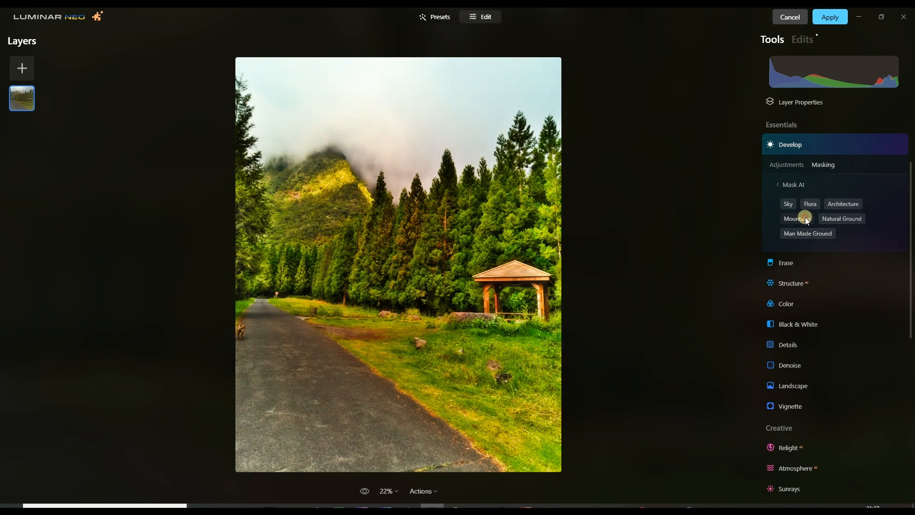
left_click(789, 148)
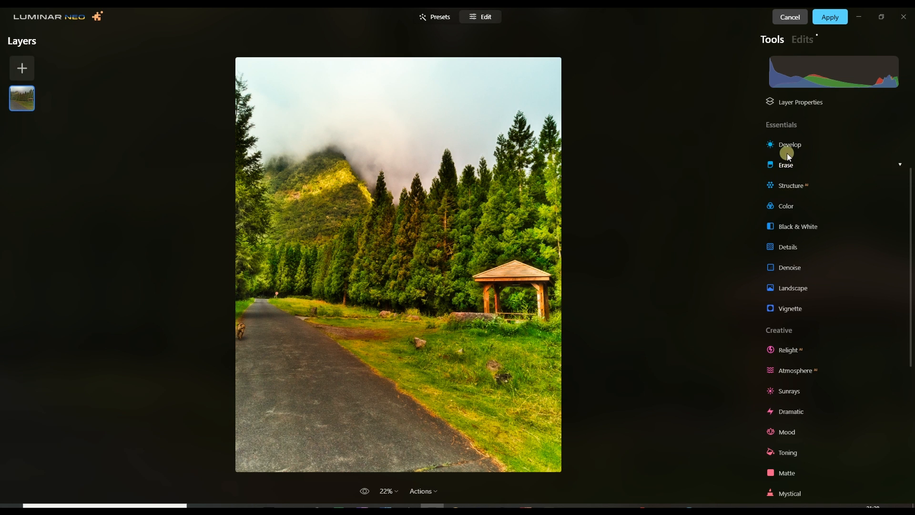
Mask the Develop adjustments to the Mountains region with Mask AI and return to the adjustments.
left_click(790, 148)
left_click(821, 164)
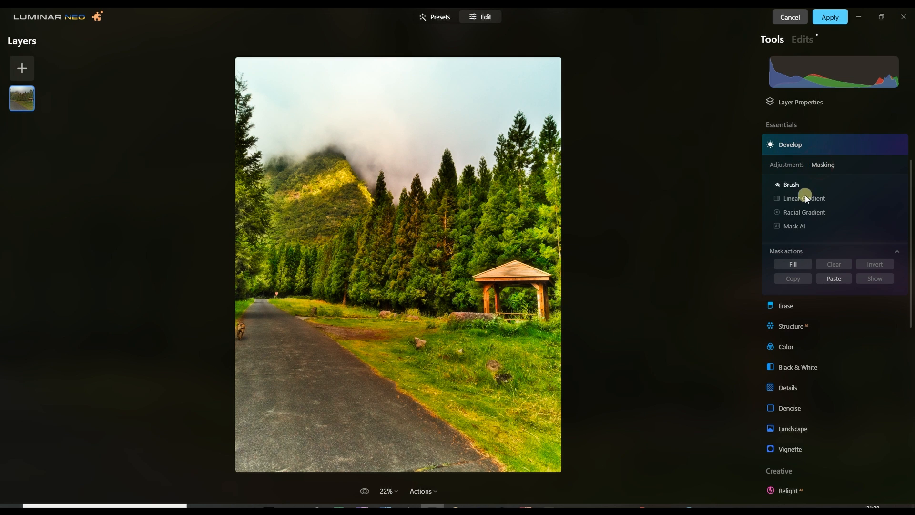
left_click(791, 229)
left_click(808, 219)
left_click(791, 165)
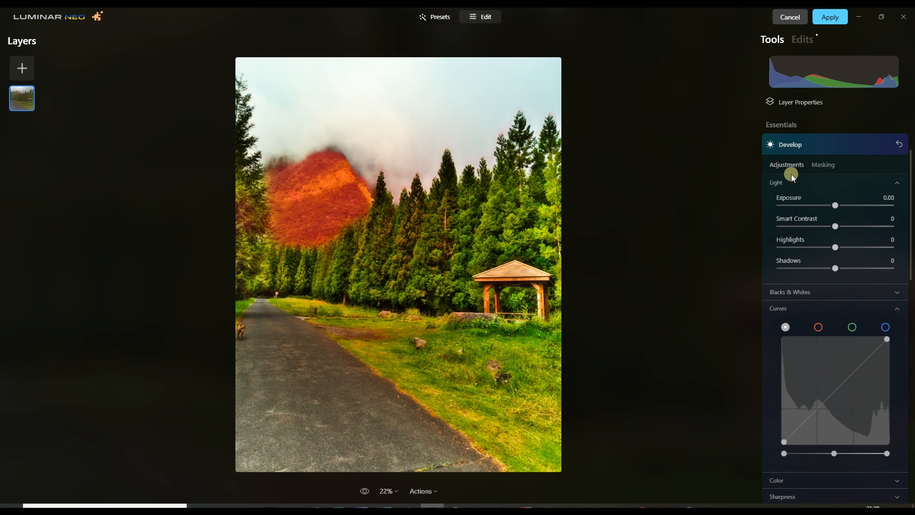
Set the mountain's Smart Contrast to 4 and shape its curve into an S with raised highlights and lowered shadows.
left_click(844, 227)
mouse_move(845, 228)
left_mouse_down()
mouse_move(869, 229)
mouse_move(839, 228)
left_mouse_up()
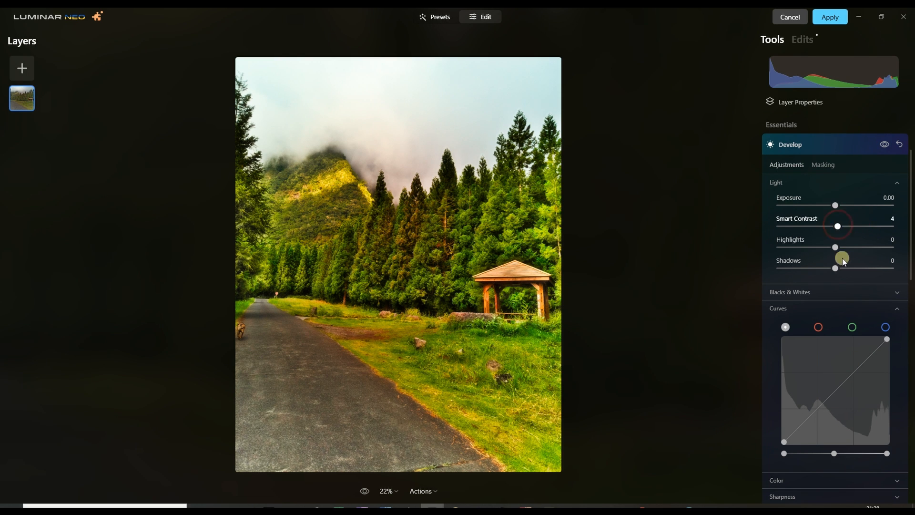
left_click_drag(858, 362, 857, 358)
left_click(812, 415)
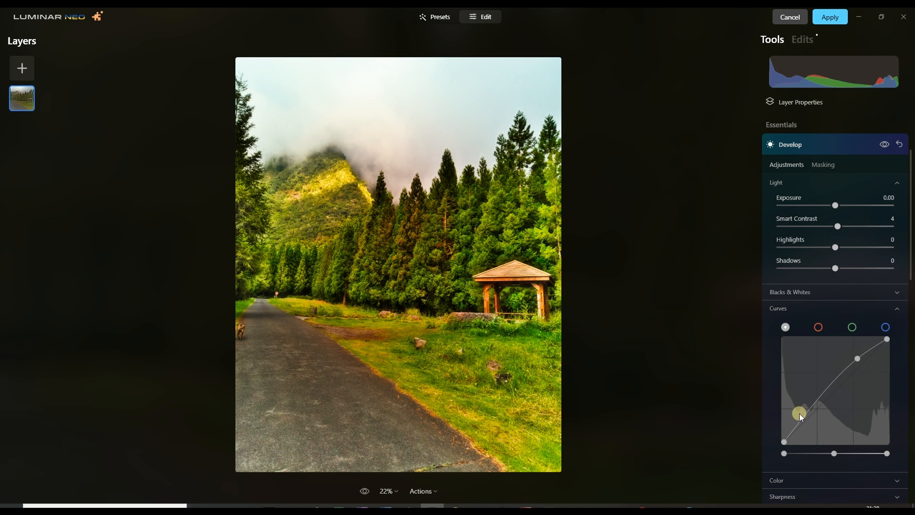
left_click_drag(799, 413, 808, 425)
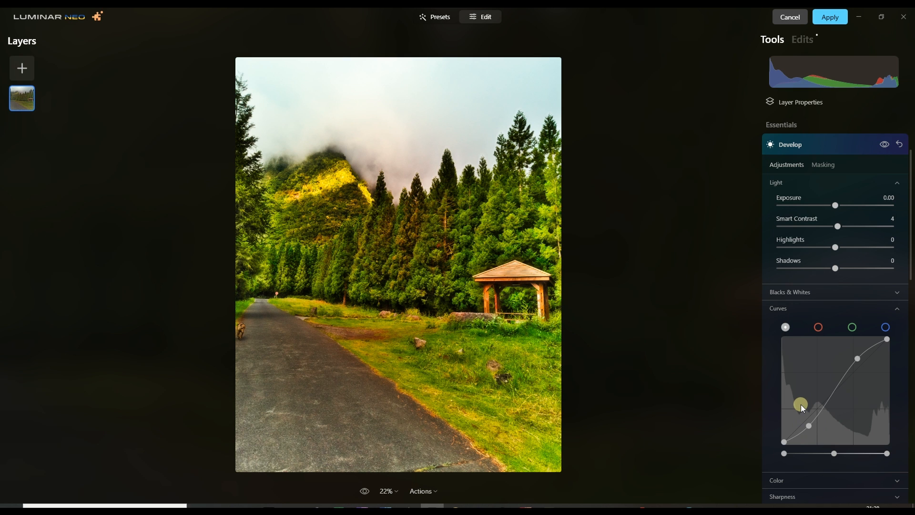
left_click(794, 310)
Add Fog with the Atmosphere AI effect at an Amount of 22 and close the effect.
scroll(794, 322, "down", 10)
scroll(795, 323, "down", 2)
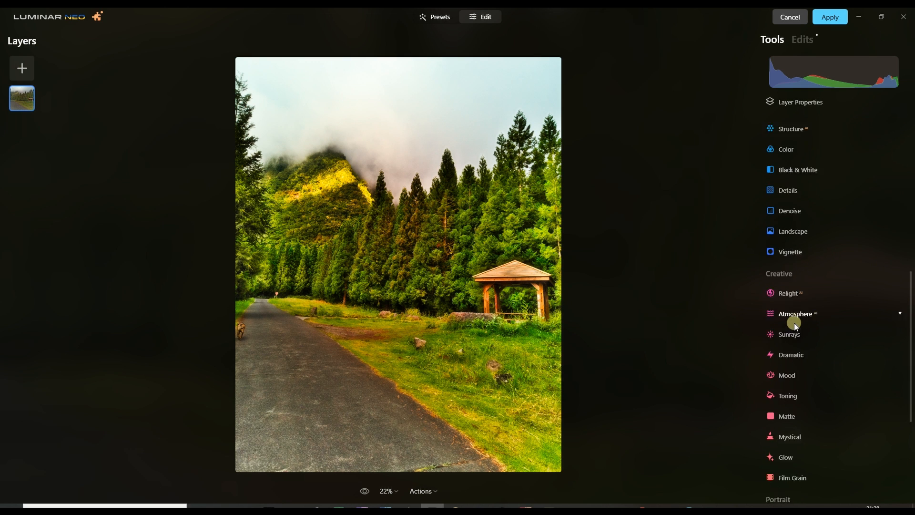
left_click(791, 270)
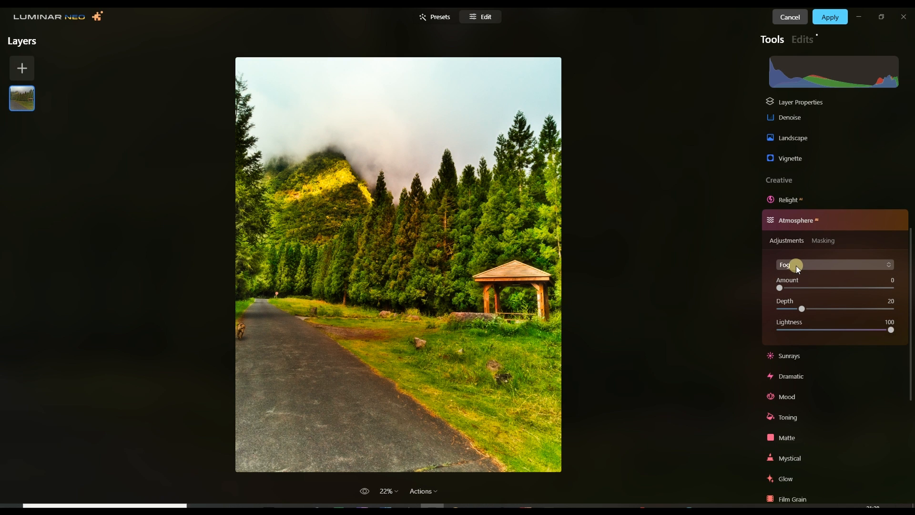
left_click(795, 287)
left_click_drag(796, 289, 804, 289)
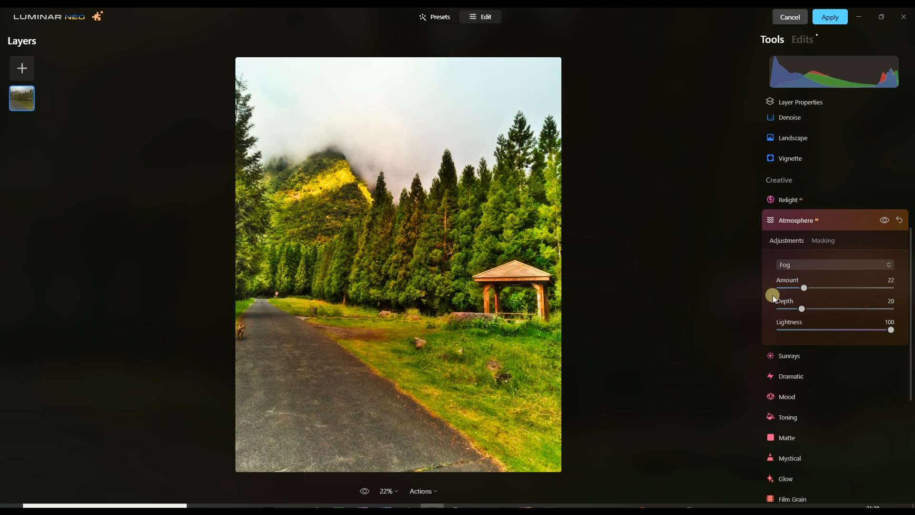
left_click(797, 222)
scroll(787, 286, "up", 5)
scroll(801, 276, "down", 5)
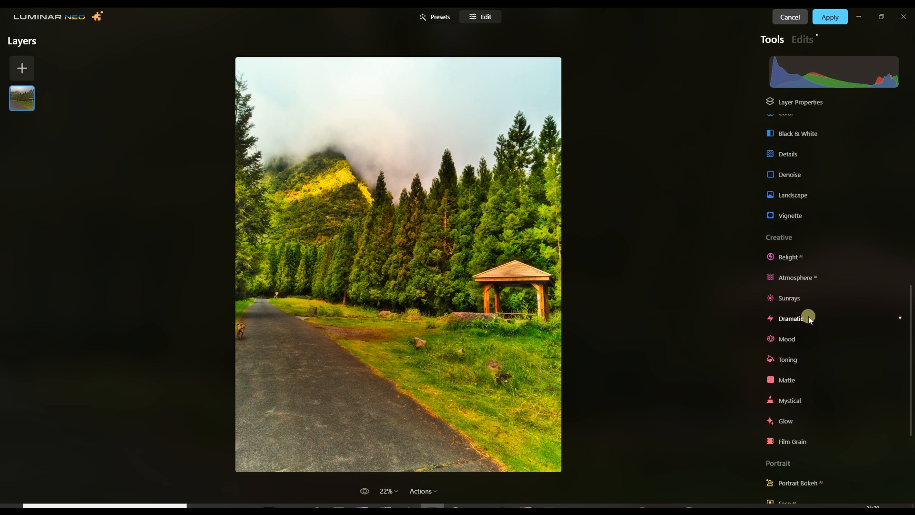
Lower the whole photo's Highlights to about -24 in the Develop adjustments and close Develop.
scroll(799, 252, "up", 6)
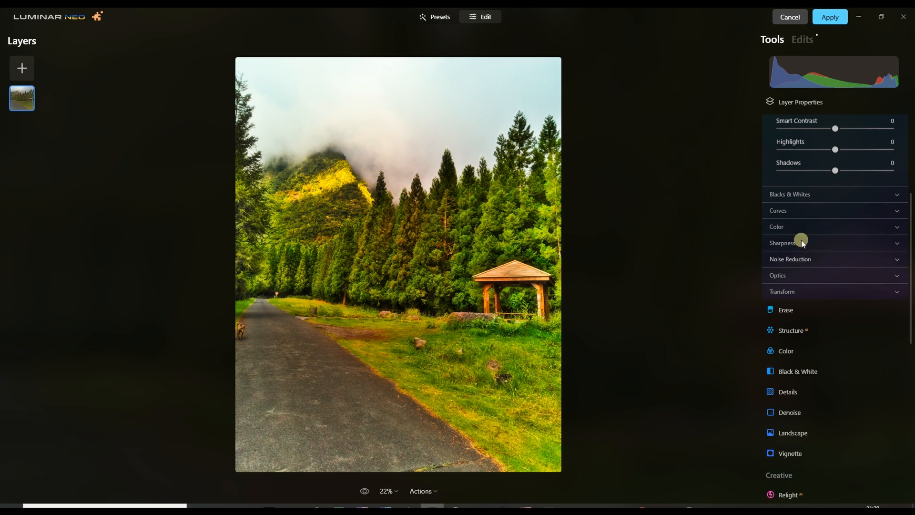
left_click_drag(833, 152, 819, 151)
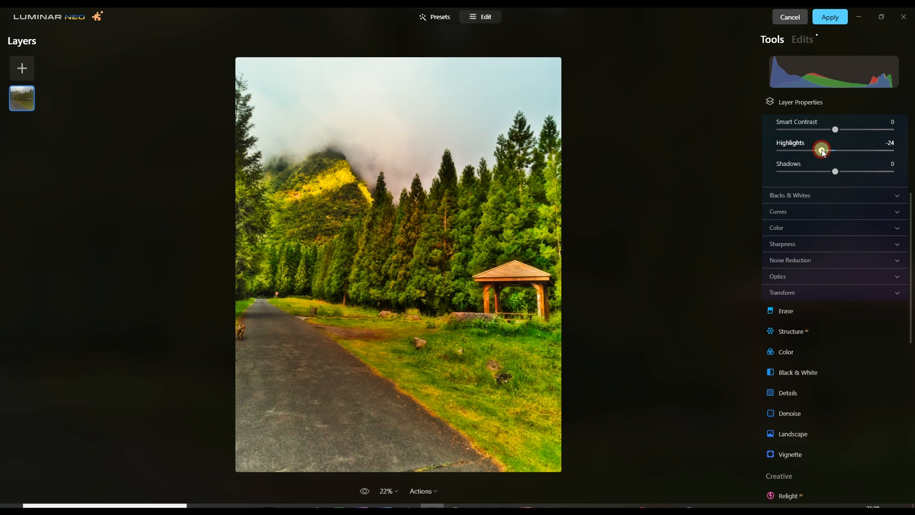
scroll(786, 249, "up", 4)
left_click(788, 250)
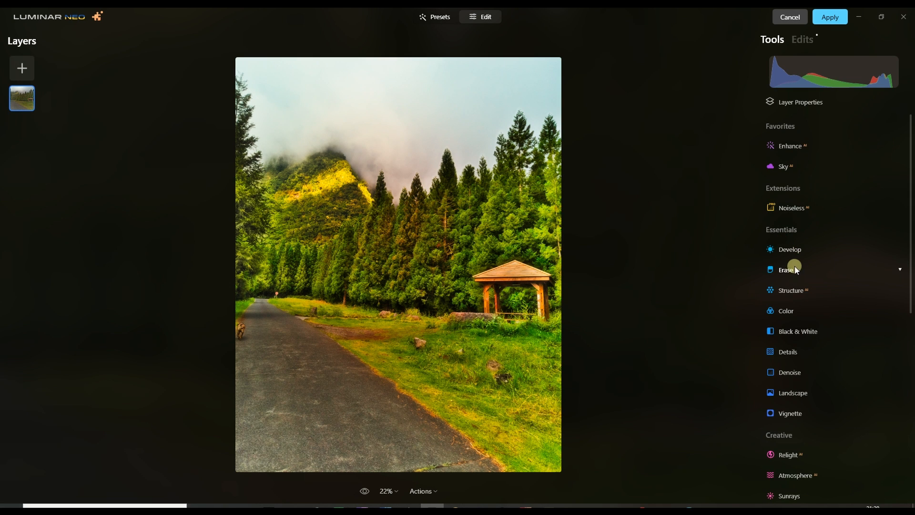
Darken the upper sky with the Dodge & Burn brush at size 179, painting across the open sky and the clouds.
scroll(802, 319, "down", 3)
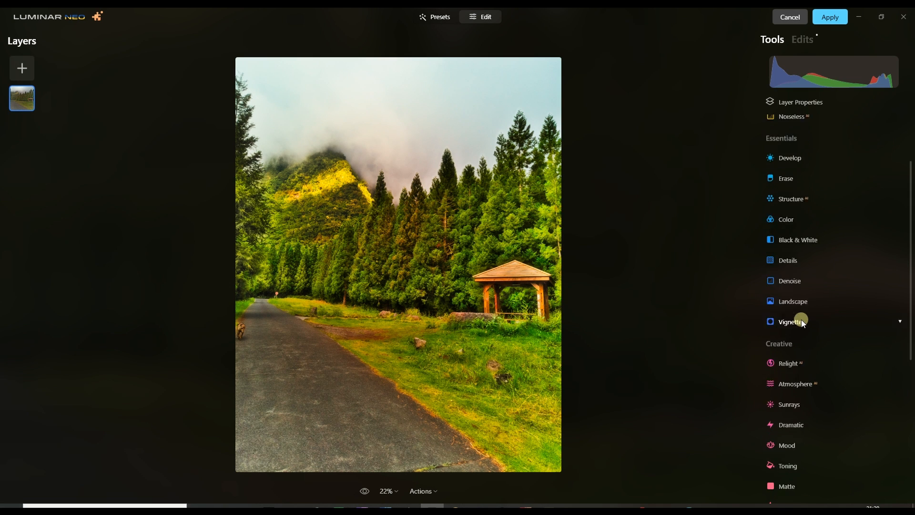
scroll(802, 316, "down", 5)
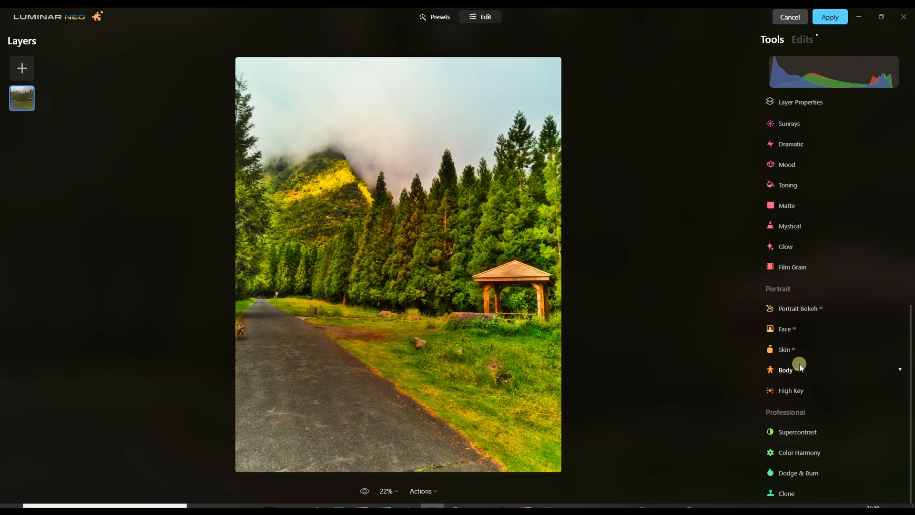
left_click(805, 474)
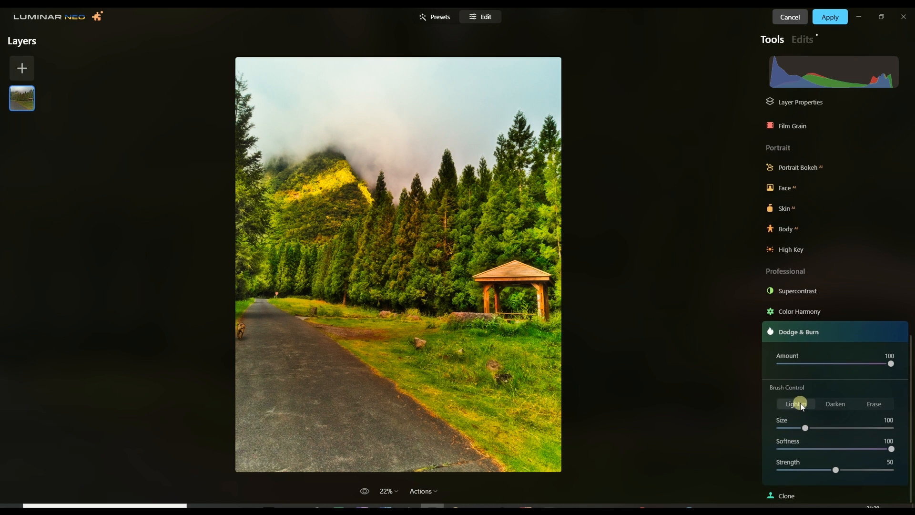
left_click(812, 425)
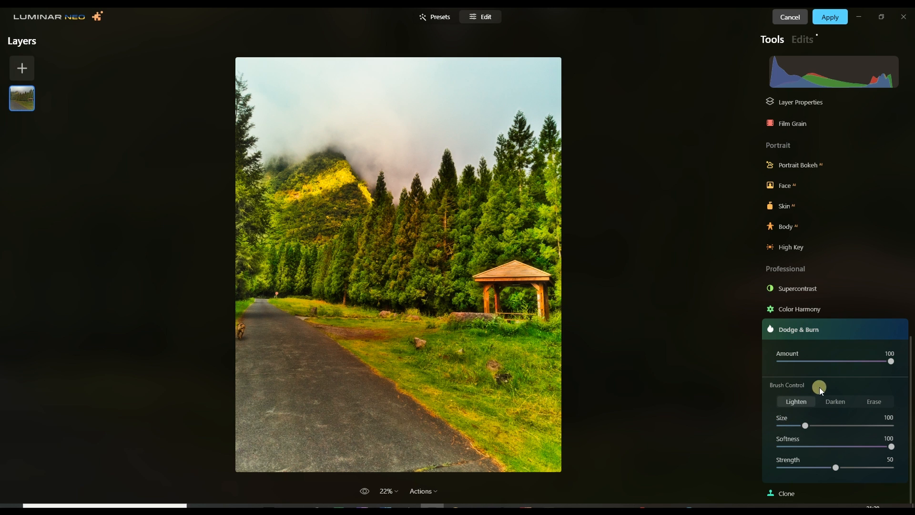
left_click(834, 403)
left_click(808, 425)
left_click(827, 425)
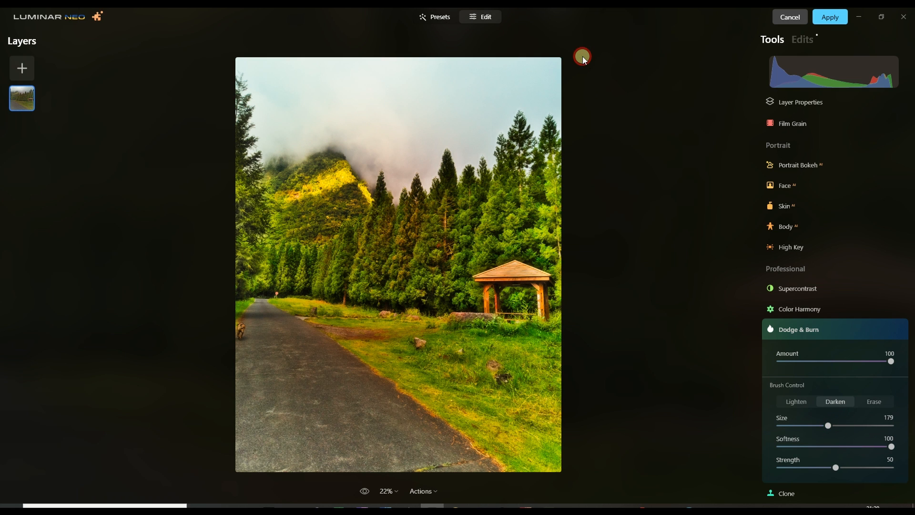
mouse_move(448, 71)
left_mouse_down()
mouse_move(264, 70)
mouse_move(518, 77)
mouse_move(392, 109)
mouse_move(295, 100)
mouse_move(404, 137)
mouse_move(418, 137)
mouse_move(469, 87)
mouse_move(528, 87)
mouse_move(566, 78)
left_mouse_up()
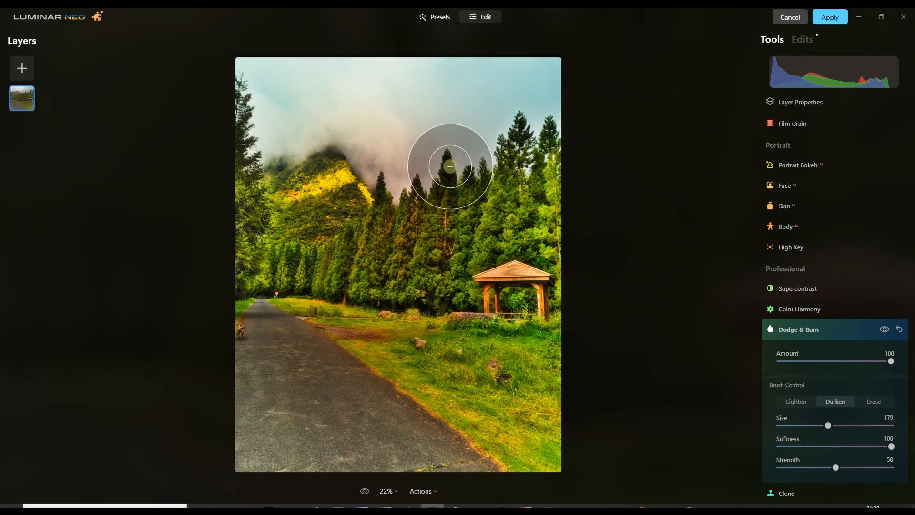
mouse_move(380, 102)
left_mouse_down()
mouse_move(400, 87)
mouse_move(413, 110)
mouse_move(422, 85)
left_mouse_up()
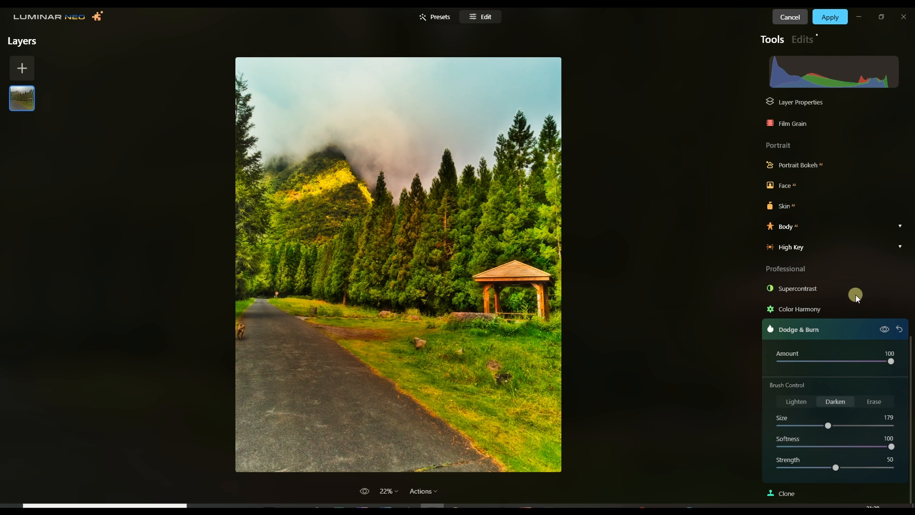
Lighten the top of the tallest central tree with the Dodge & Burn brush at size 100.
left_click(802, 401)
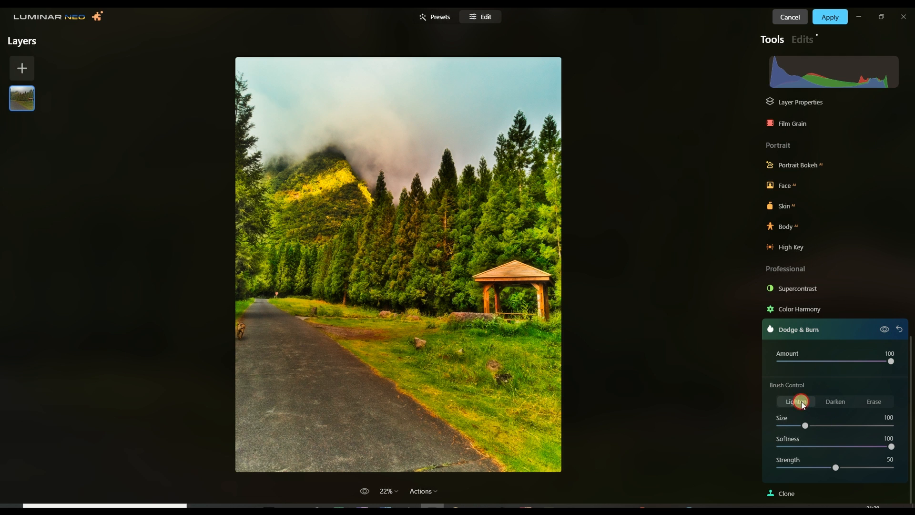
key("ctrl+plus")
scroll(526, 141, "up", 5)
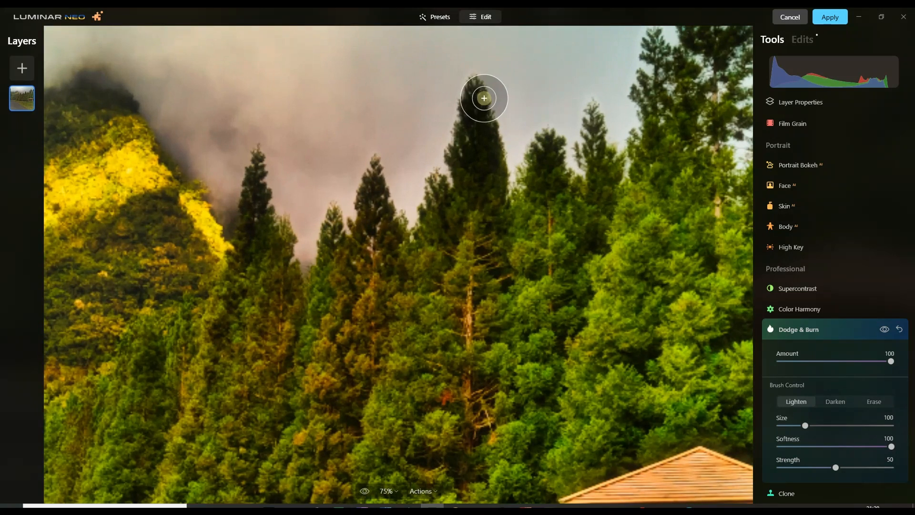
mouse_move(471, 94)
left_mouse_down()
mouse_move(470, 174)
mouse_move(475, 104)
mouse_move(481, 164)
mouse_move(483, 139)
mouse_move(474, 100)
mouse_move(472, 129)
left_mouse_up()
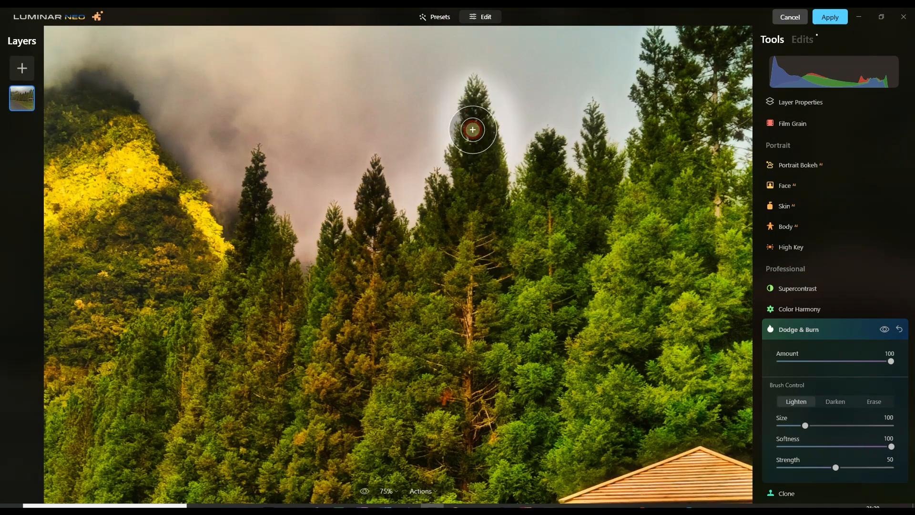
scroll(545, 176, "down", 2)
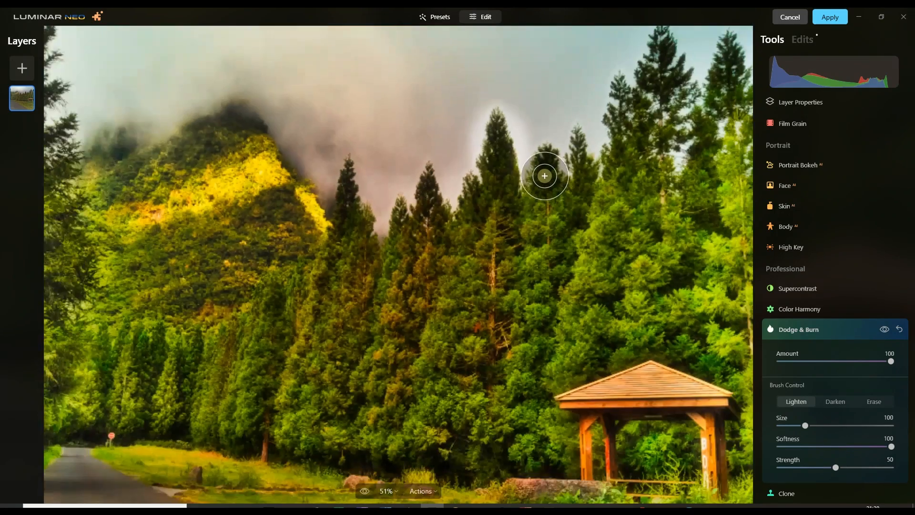
Lighten the neighbouring treetops against the sky with the Dodge & Burn brush reduced to size 47.
mouse_move(556, 144)
left_mouse_down()
mouse_move(485, 111)
mouse_move(522, 93)
mouse_move(548, 109)
left_mouse_up()
left_click(790, 423)
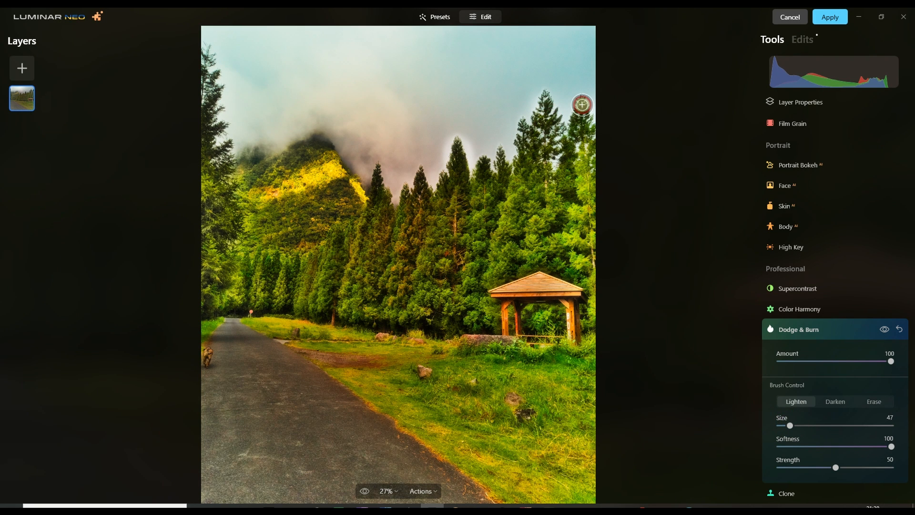
left_click(457, 151)
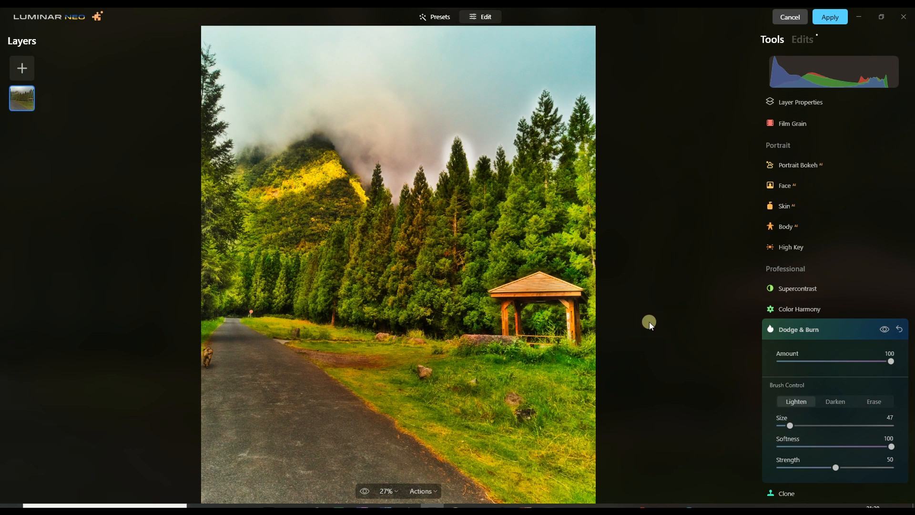
scroll(492, 357, "down", 1)
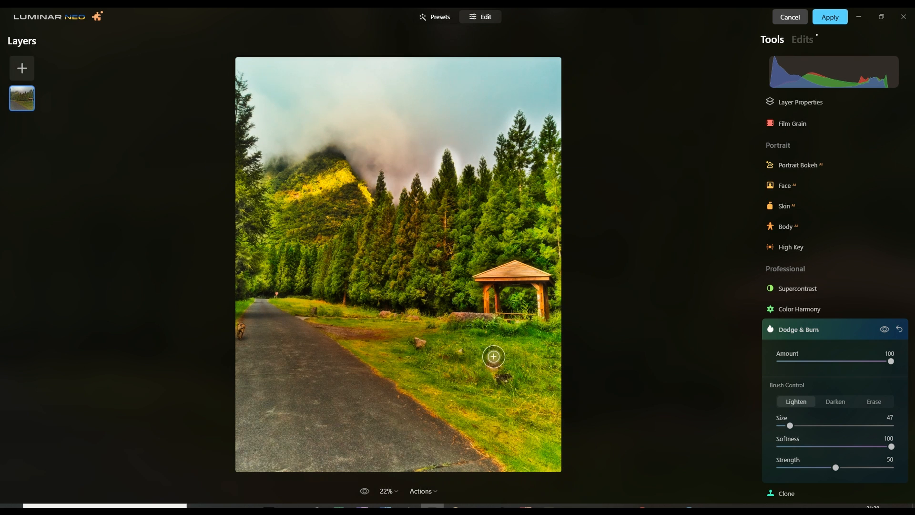
Mask a new Develop adjustment to the Natural Ground region with Mask AI.
scroll(803, 216, "up", 6)
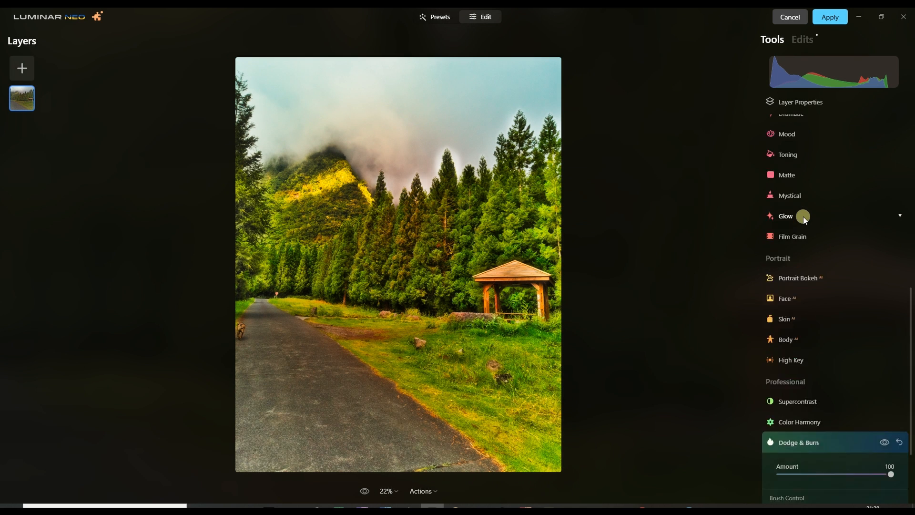
scroll(791, 209, "up", 3)
scroll(811, 248, "down", 4)
scroll(829, 248, "down", 2)
scroll(840, 233, "up", 7)
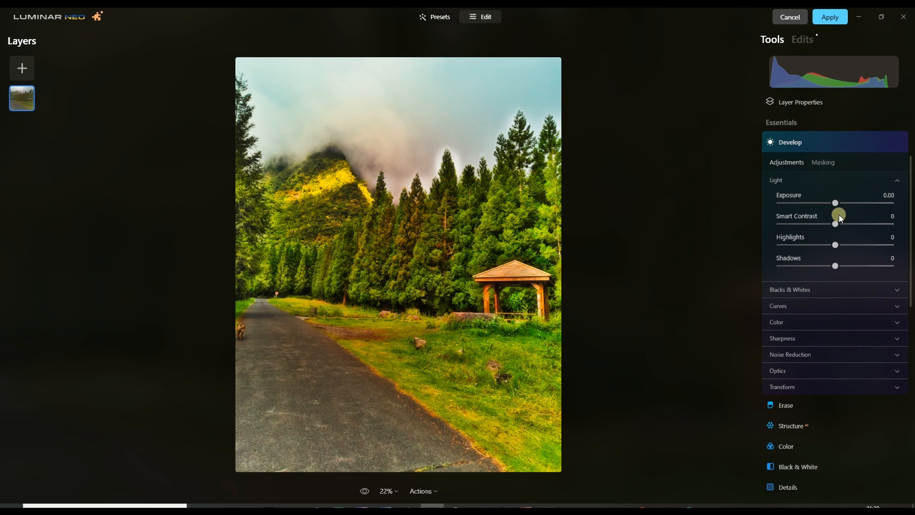
left_click(829, 164)
left_click(801, 227)
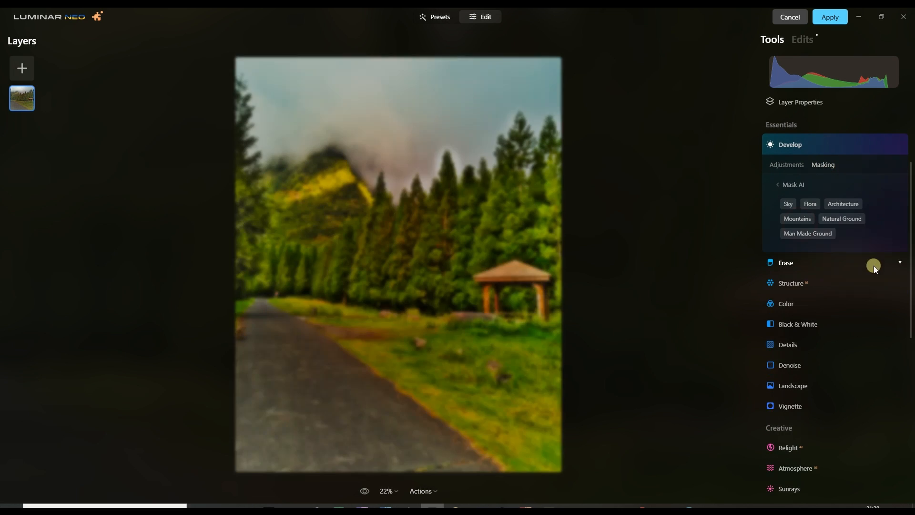
left_click(803, 220)
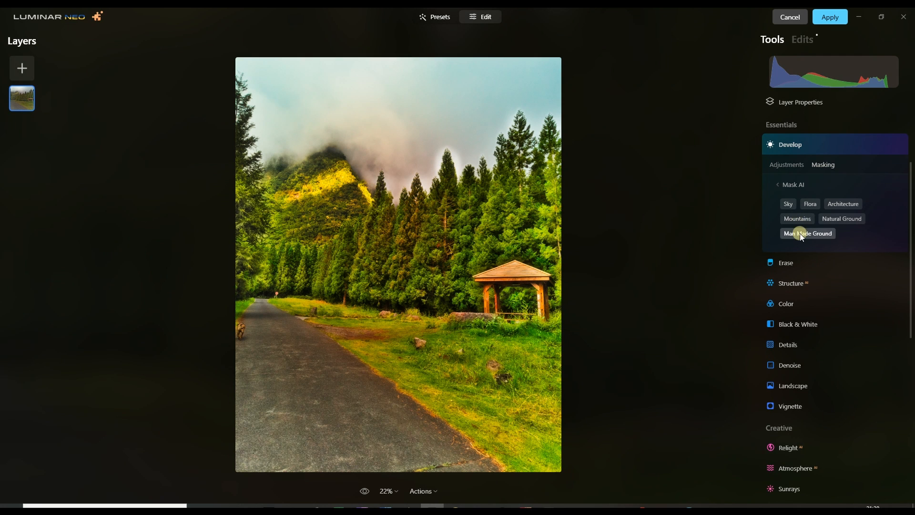
left_click(834, 217)
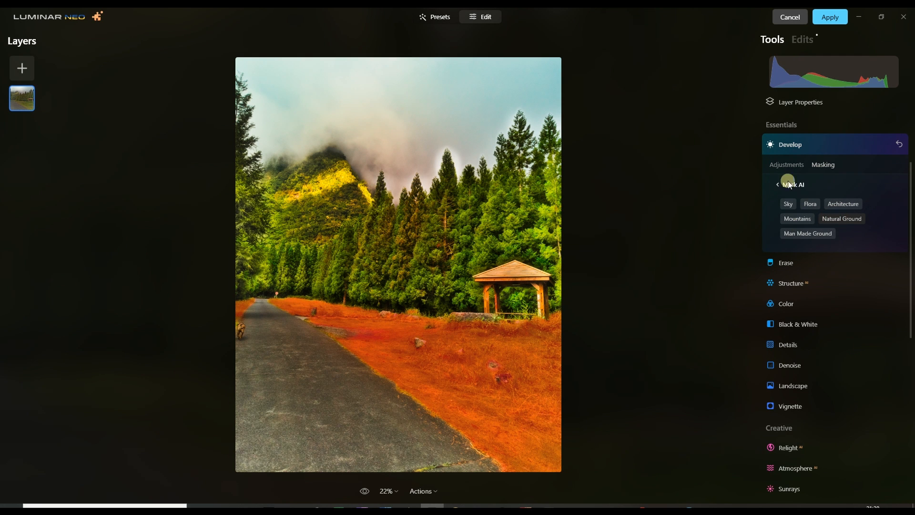
Set the masked ground's Exposure to -0.81 and apply all Luminar Neo edits back to Affinity Photo.
left_click(791, 165)
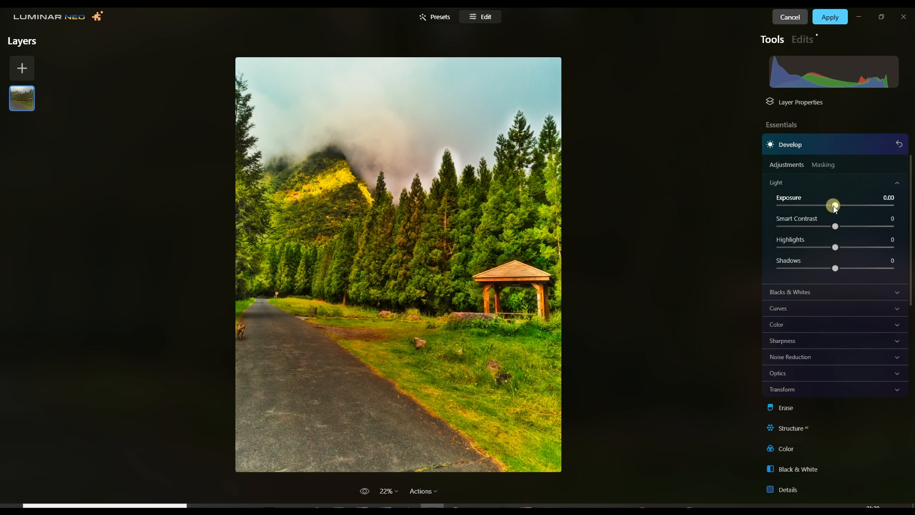
left_click_drag(835, 208, 827, 207)
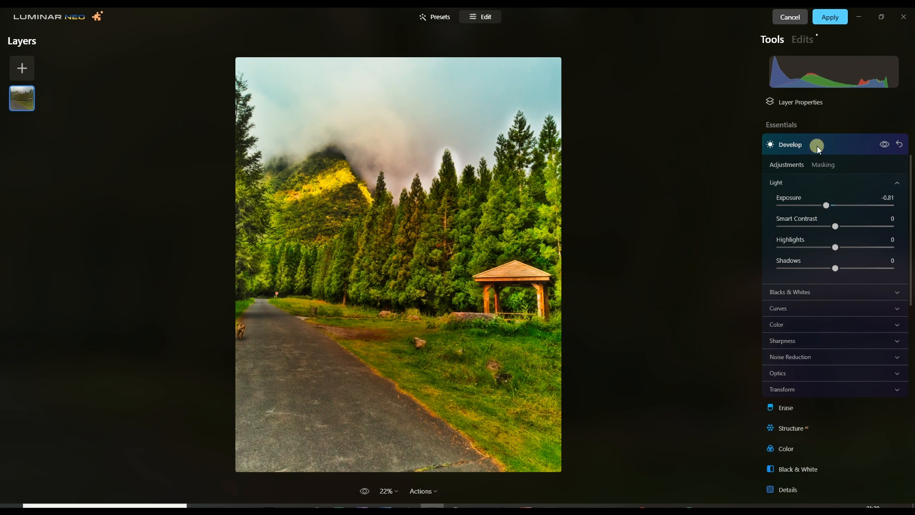
left_click(831, 19)
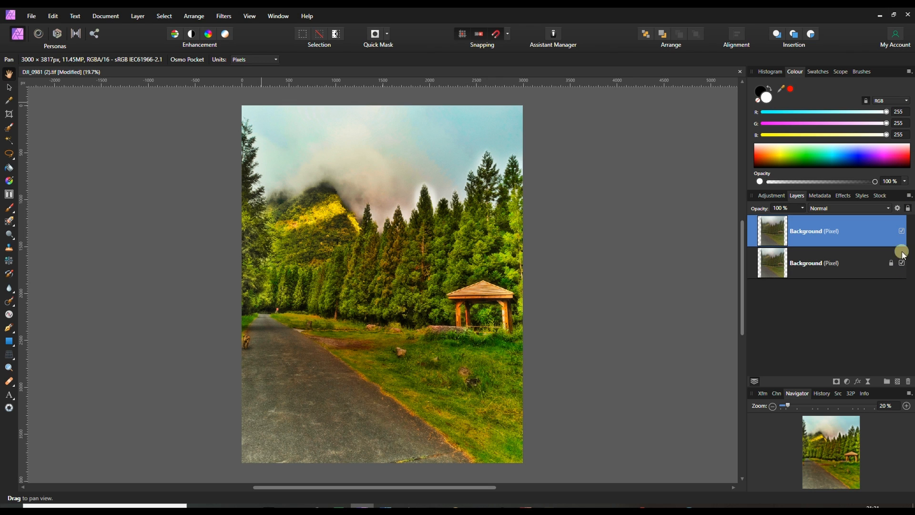
Compare the photo before and after the edits by toggling the upper Background layer's visibility.
left_click(902, 233)
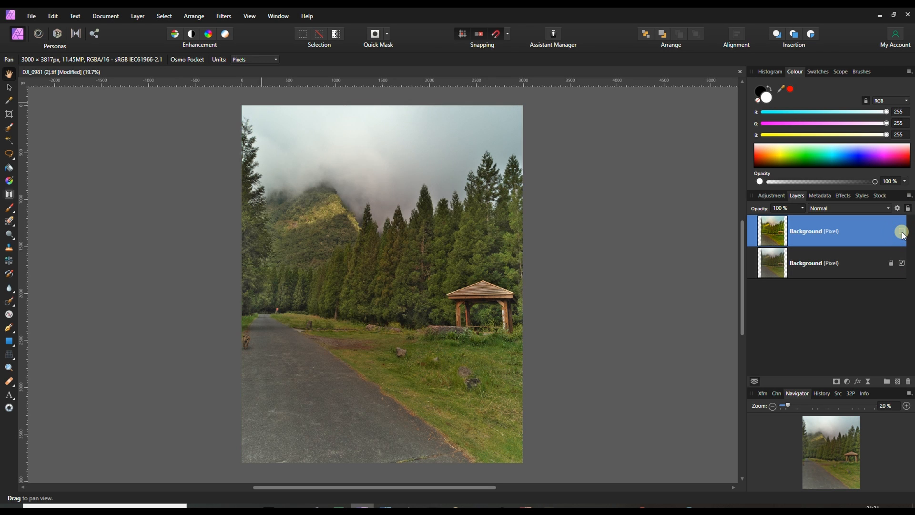
left_click(902, 232)
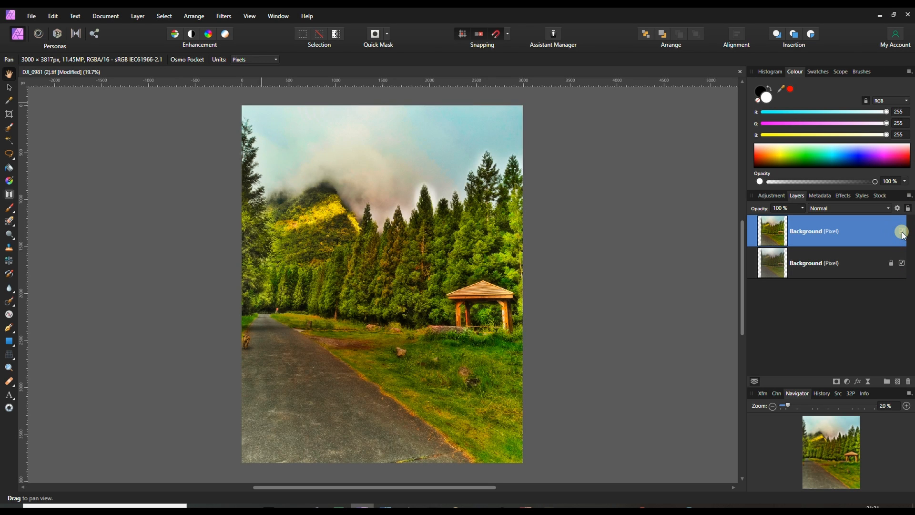
left_click(903, 233)
left_click(903, 233)
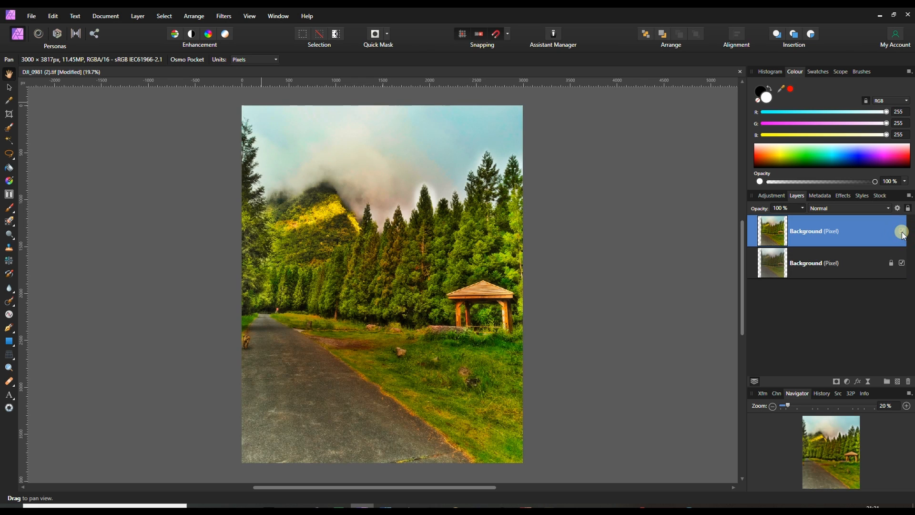